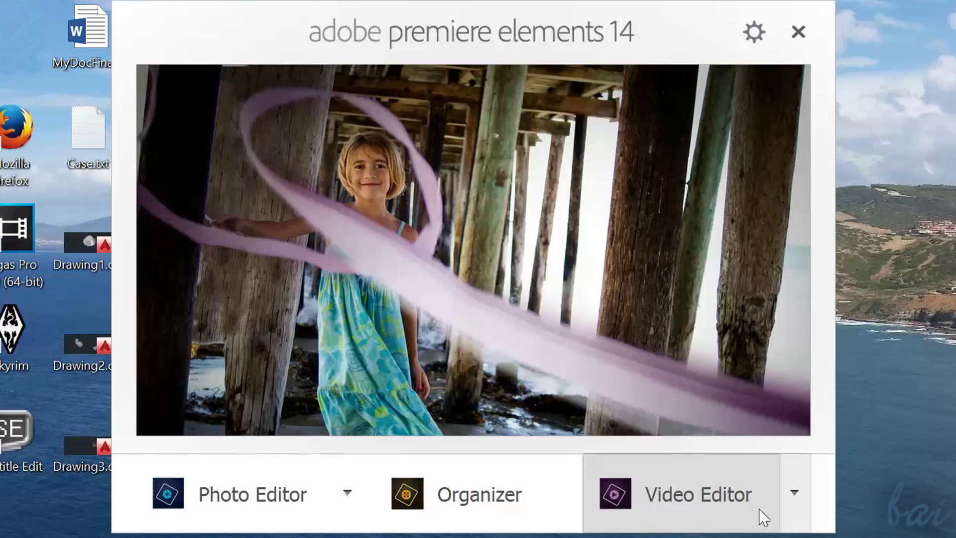
Launch the Video Editor from the Premiere Elements launcher
click(730, 503)
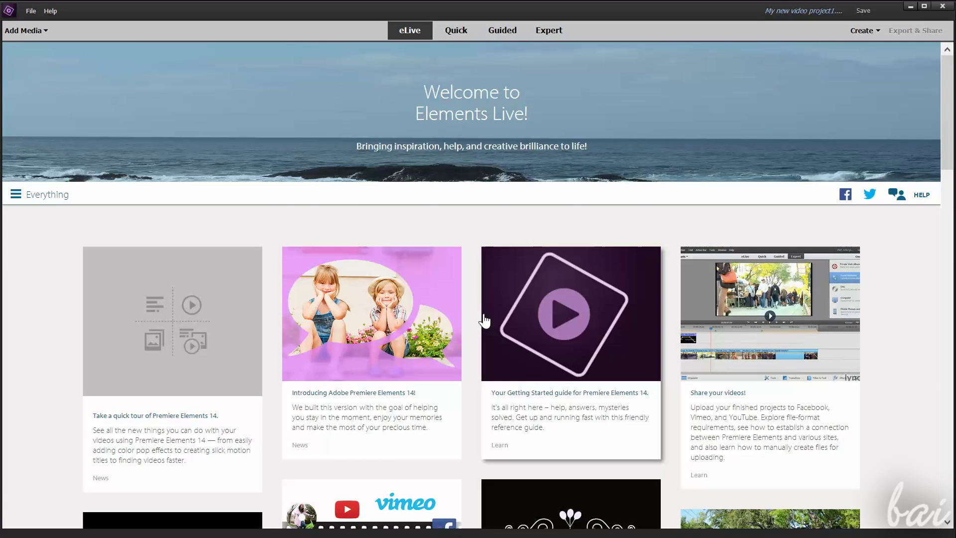
Scroll down through the eLive tutorial and inspiration cards
scroll(482, 309, down, 5)
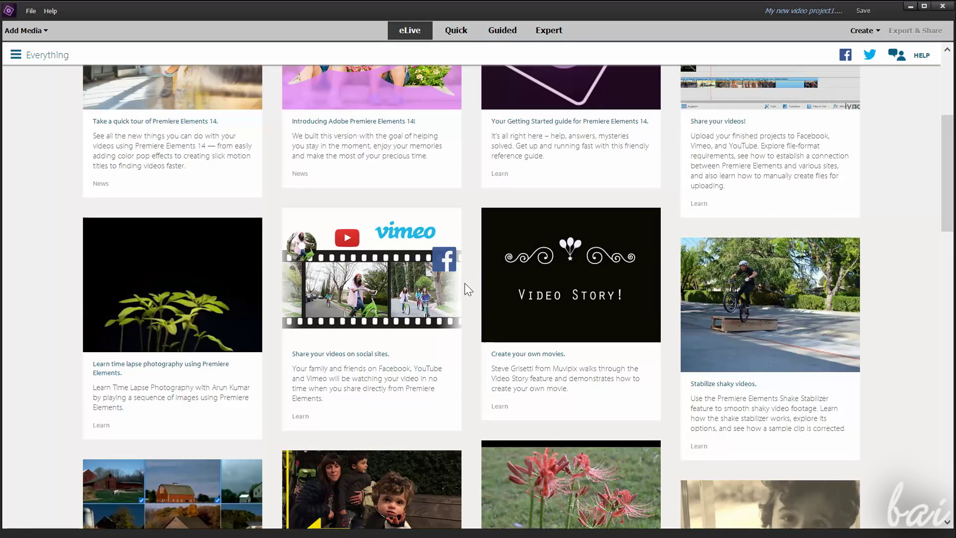
scroll(465, 283, down, 4)
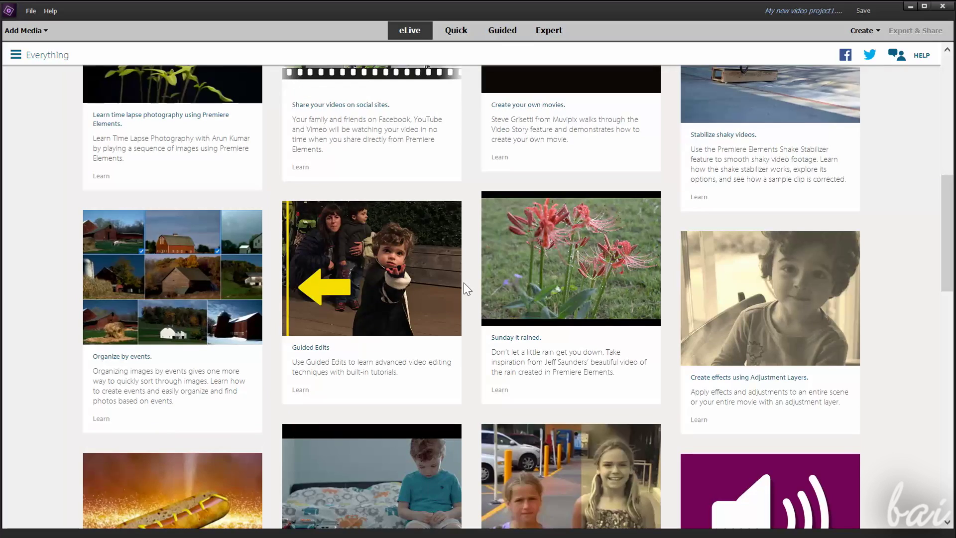
scroll(464, 282, down, 2)
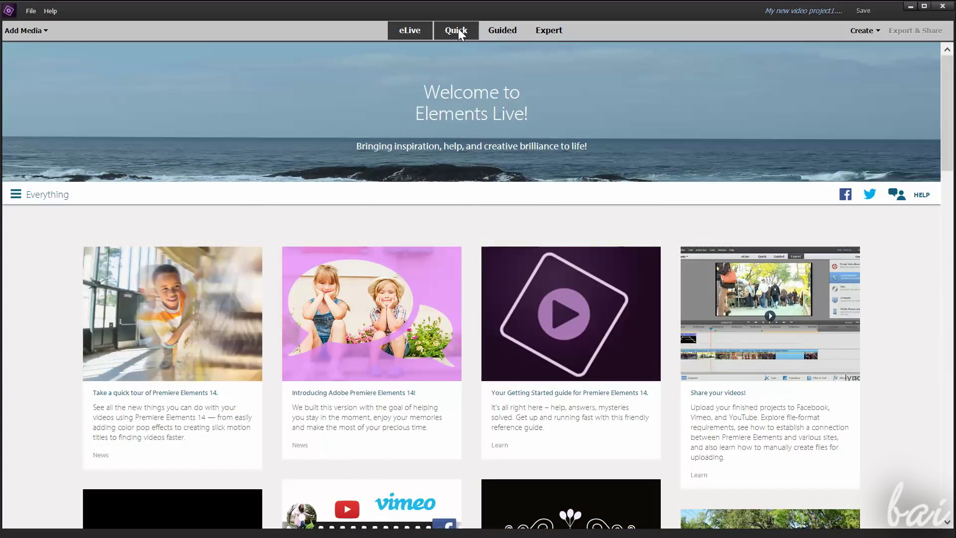
Compare the Quick, Expert and Guided workspaces, ending back in Quick view
click(458, 31)
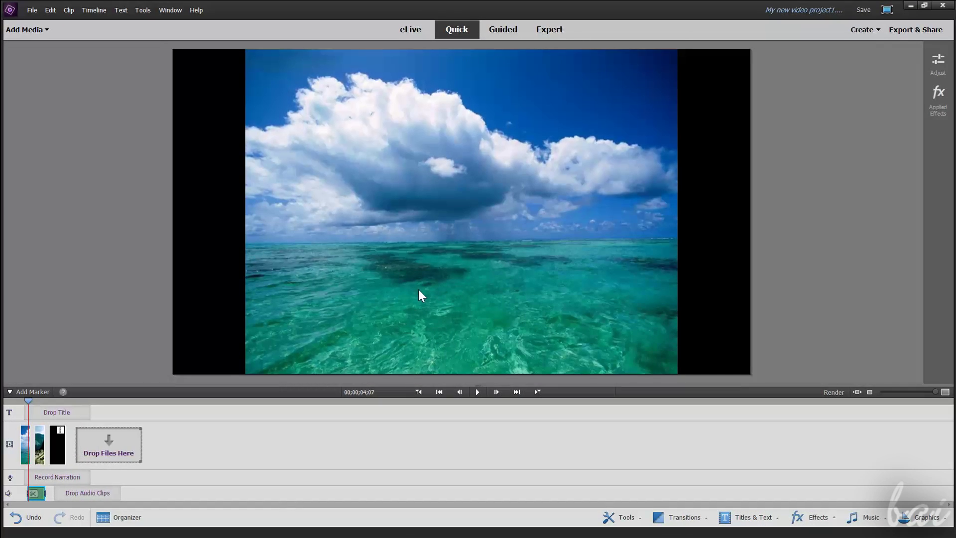
click(555, 30)
click(496, 29)
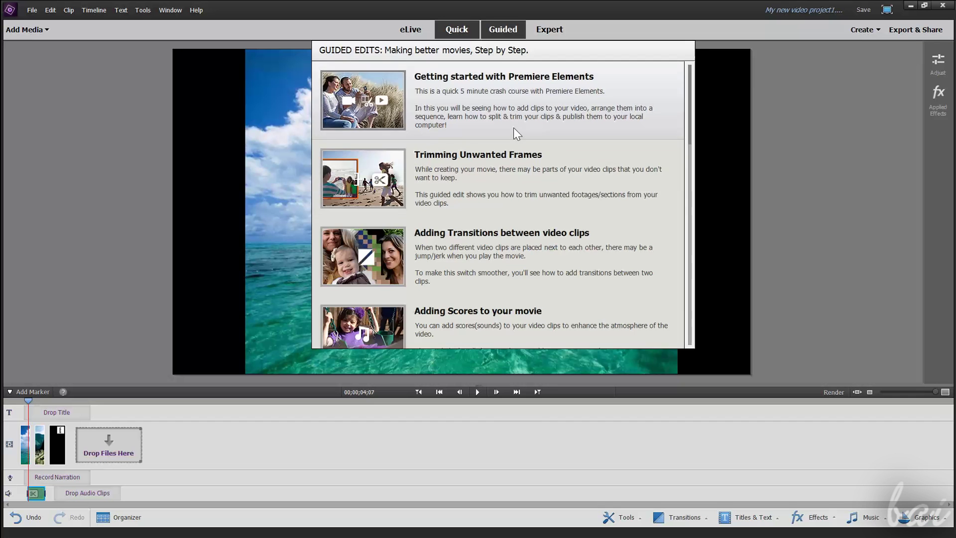
click(555, 29)
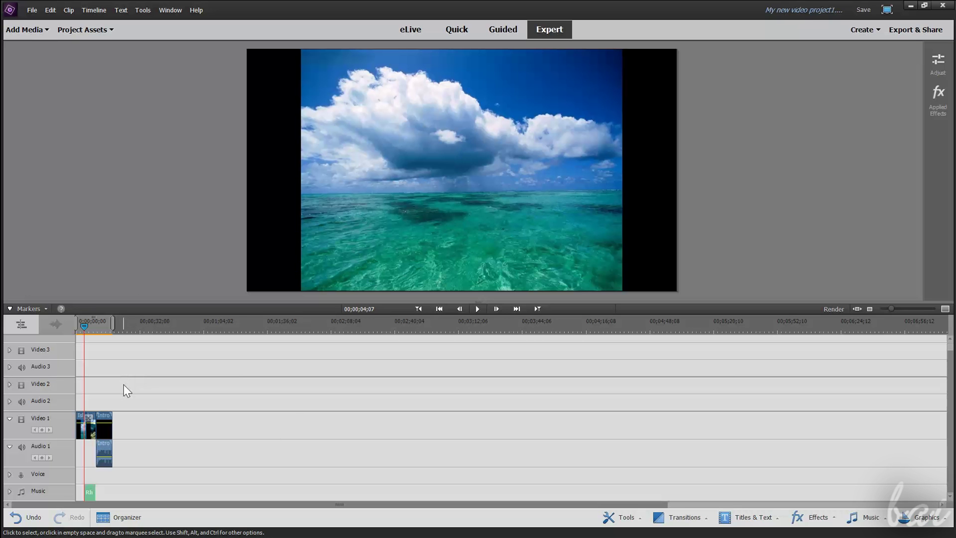
click(457, 30)
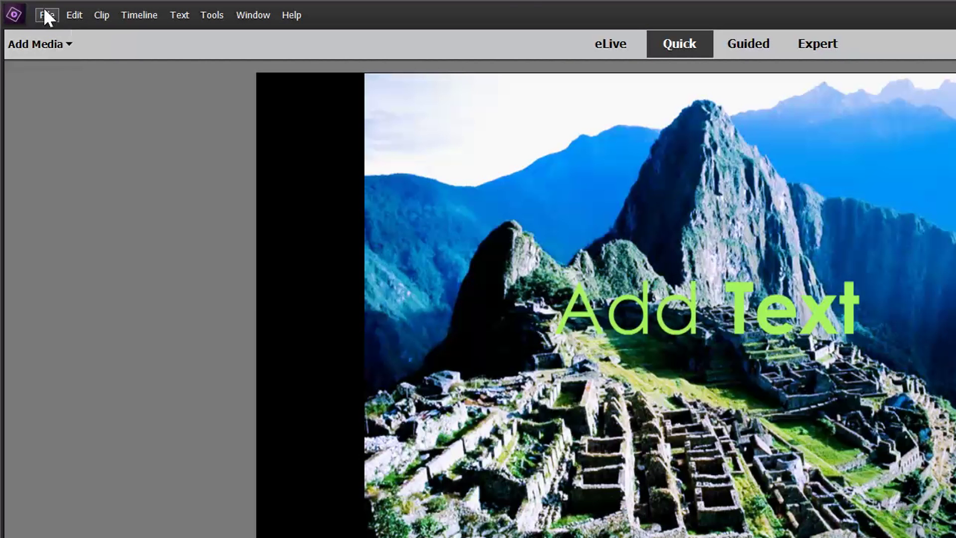
Open the existing project file tut.prel
click(31, 11)
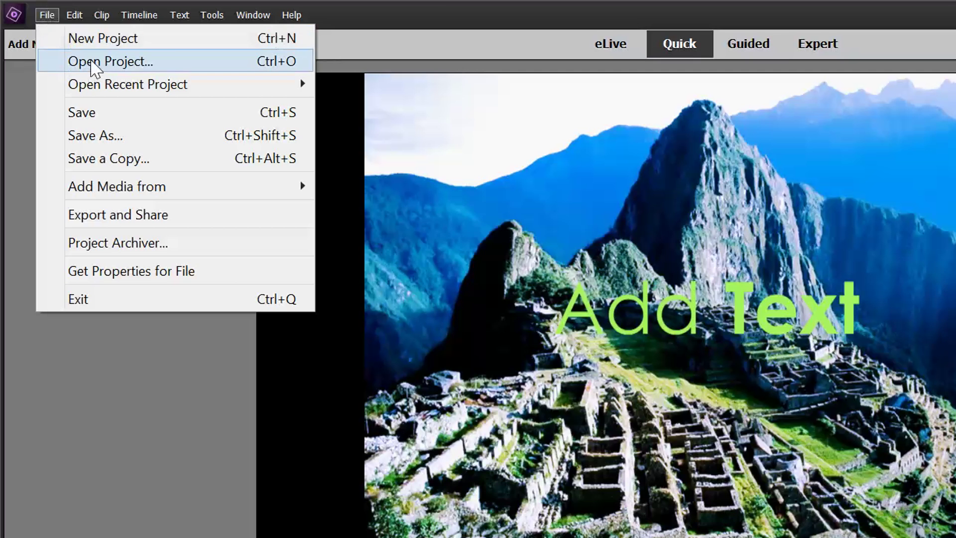
click(159, 63)
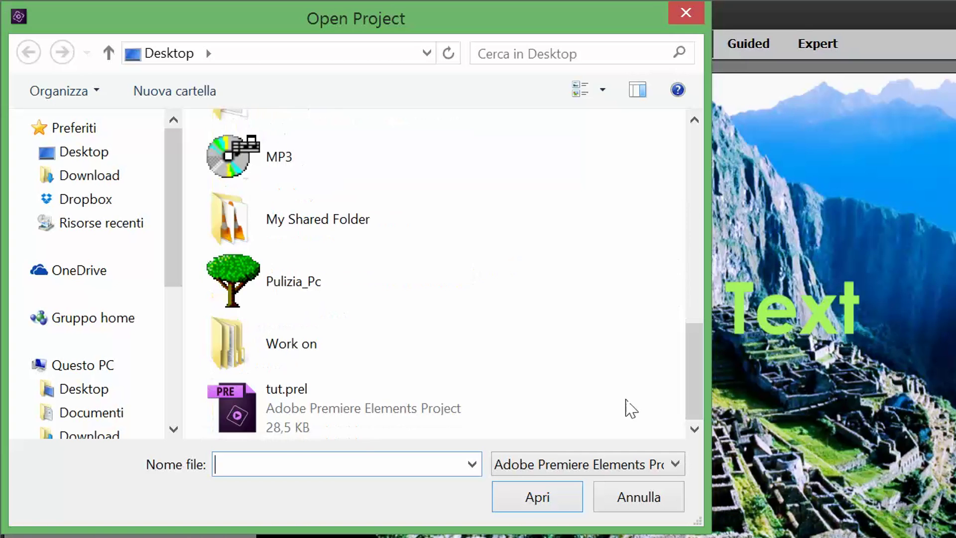
click(342, 422)
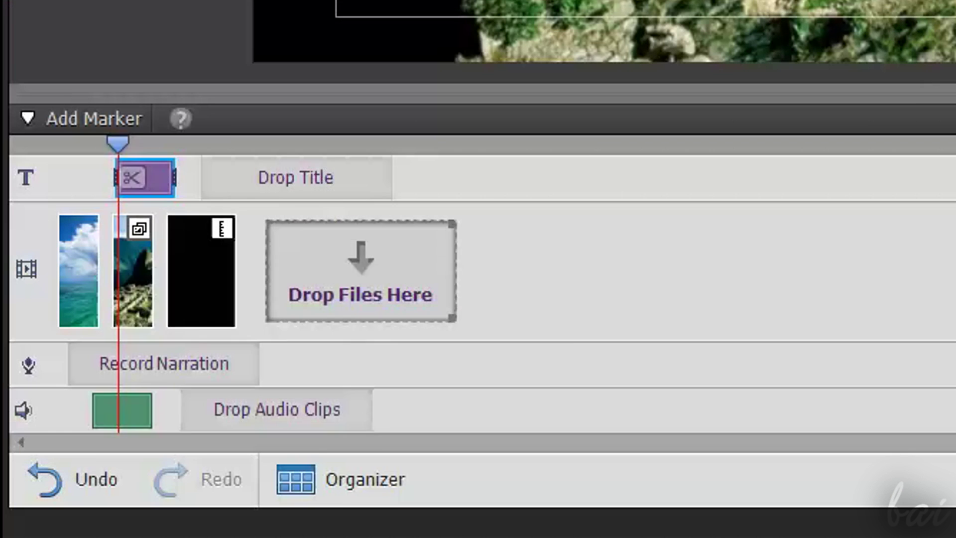
Zoom the timeline in and move the title clip above the Machu Picchu image
key(equal)
key(equal)
key(equal)
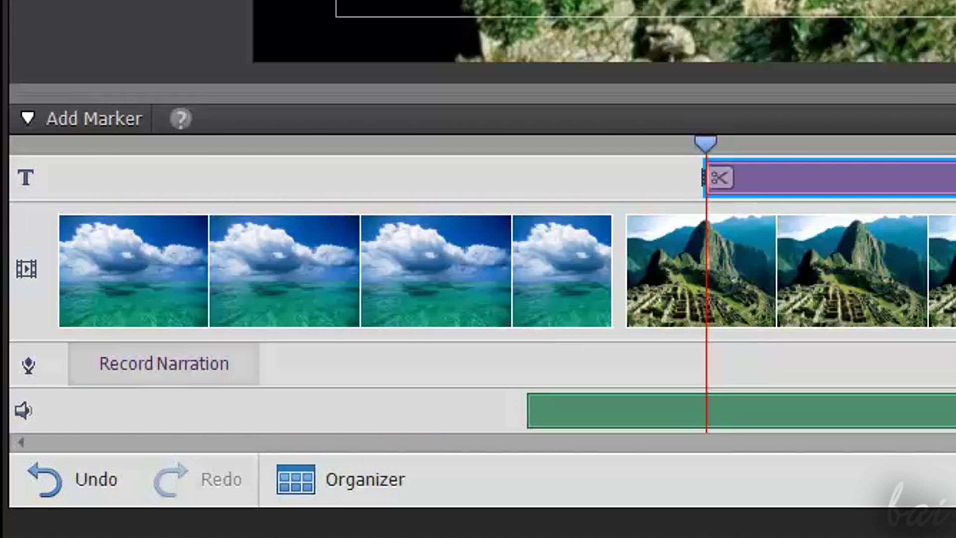
drag(891, 177, 879, 36)
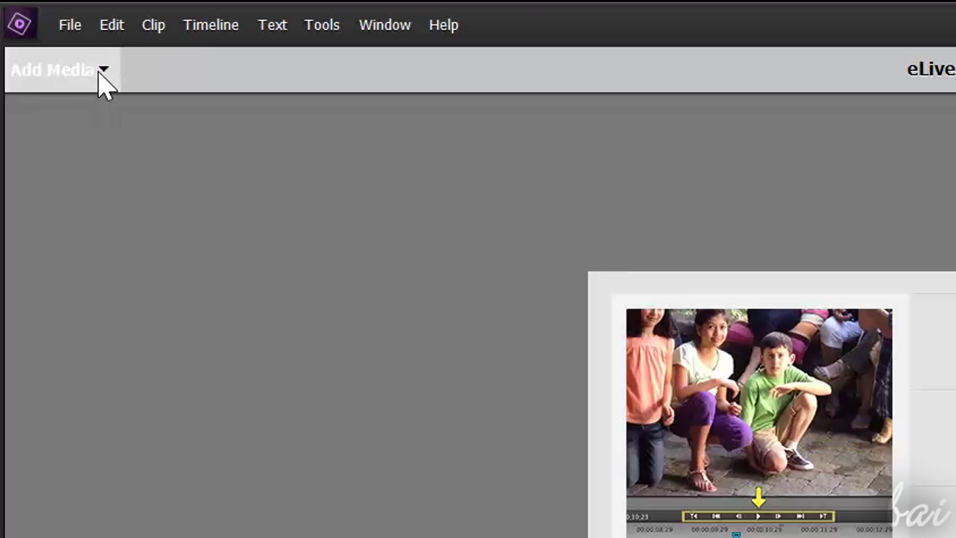
Add the Island of Tahaa and Machu Picchu images to the timeline
click(99, 73)
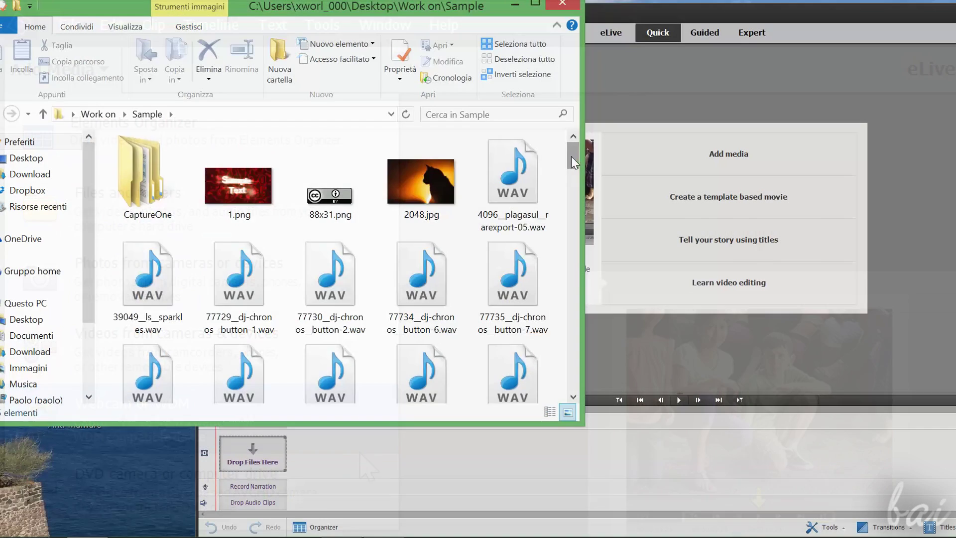
drag(572, 157, 576, 269)
drag(333, 241, 280, 457)
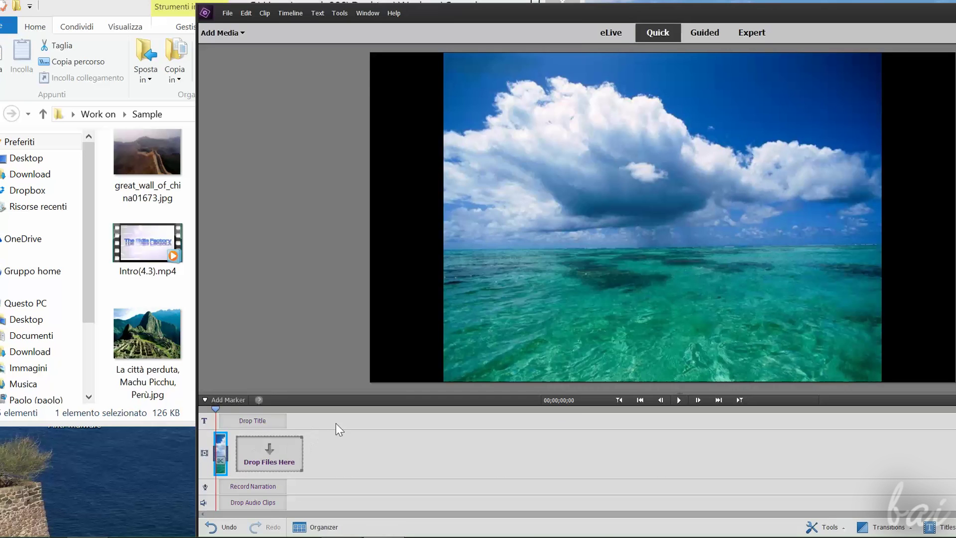
click(130, 333)
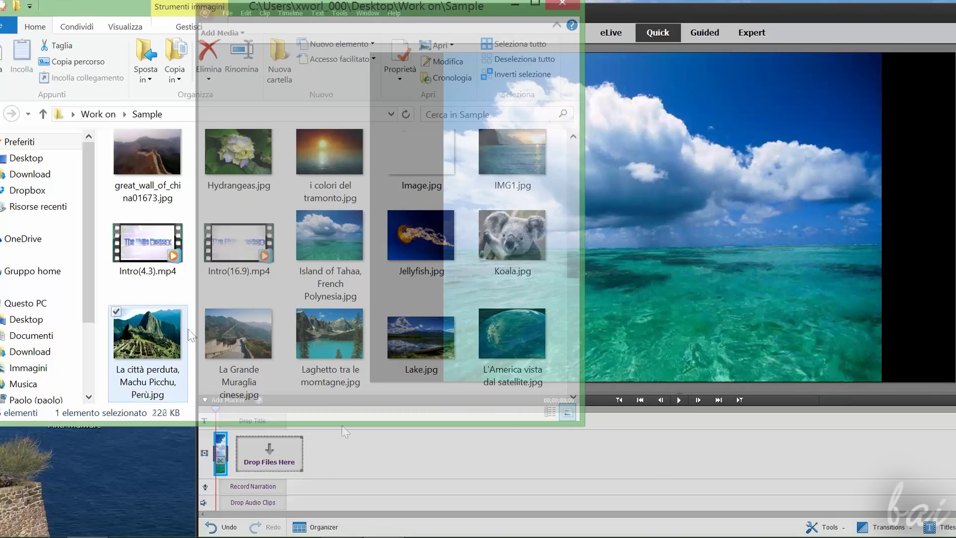
drag(130, 334, 289, 467)
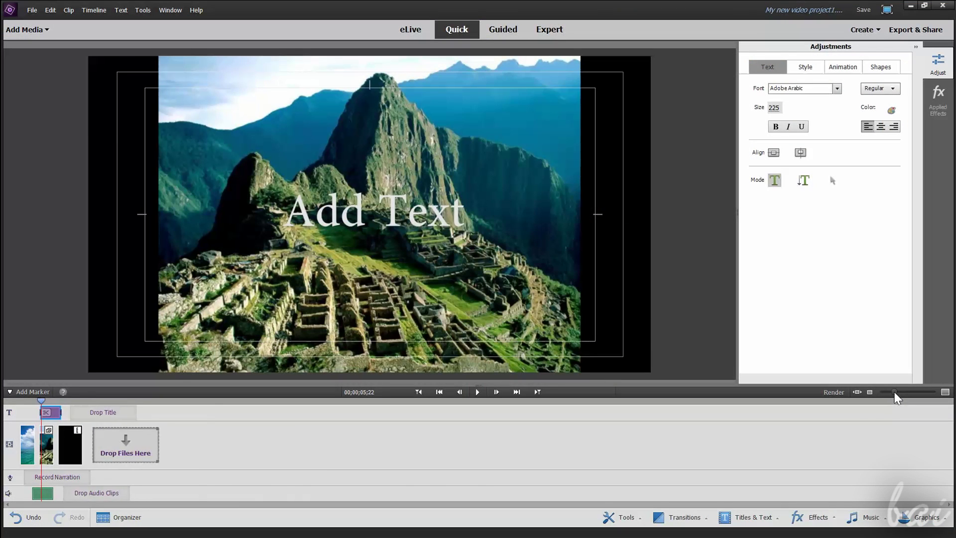
Zoom the timeline in and preview the sea, title, Machu Picchu and intro clips
drag(895, 392, 911, 393)
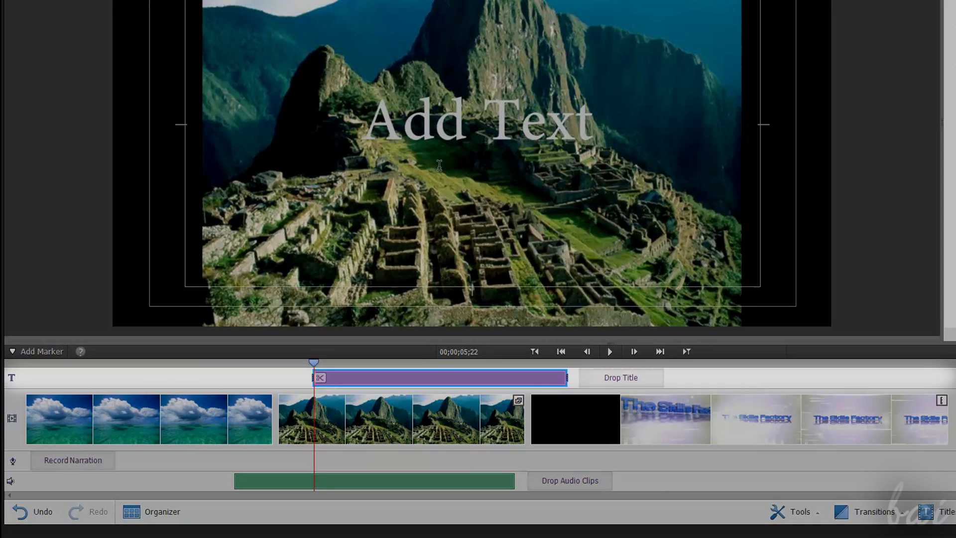
click(115, 414)
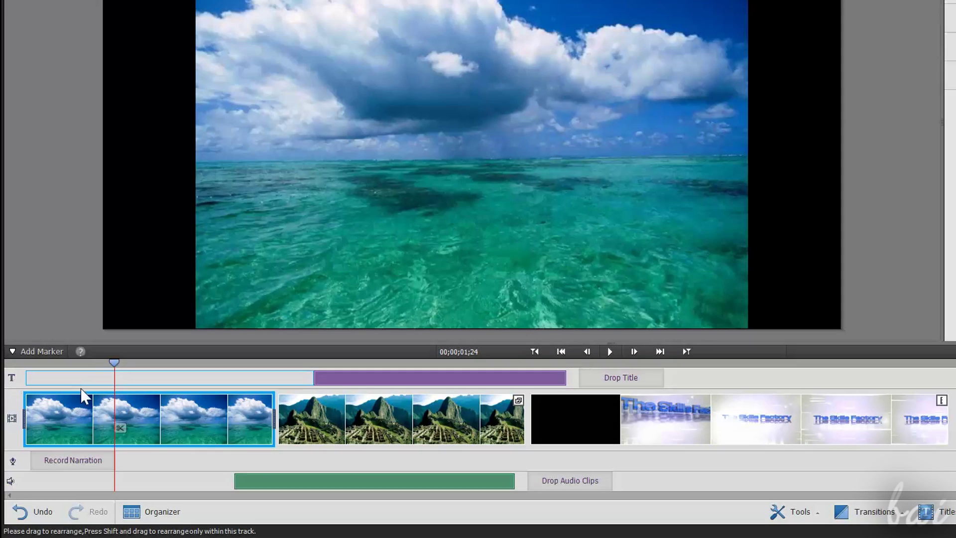
click(348, 378)
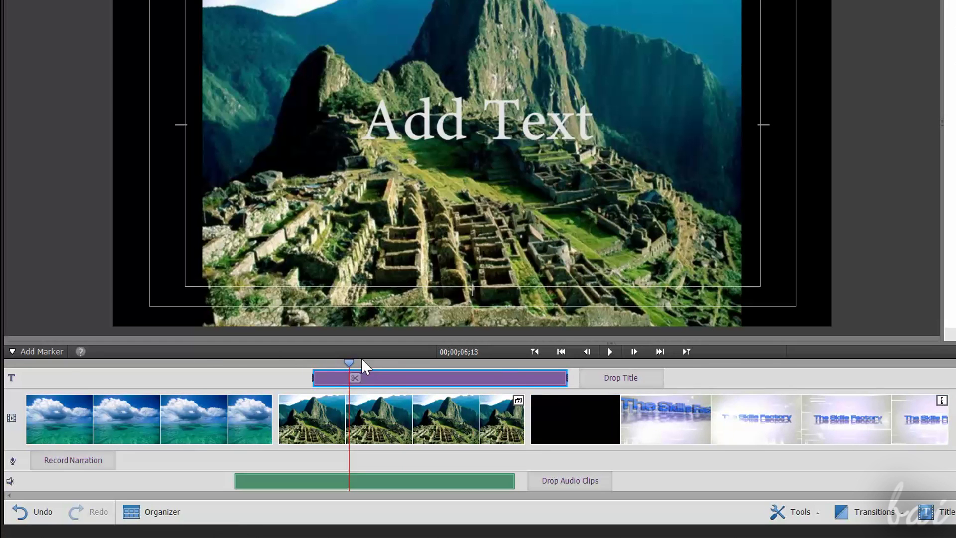
click(161, 428)
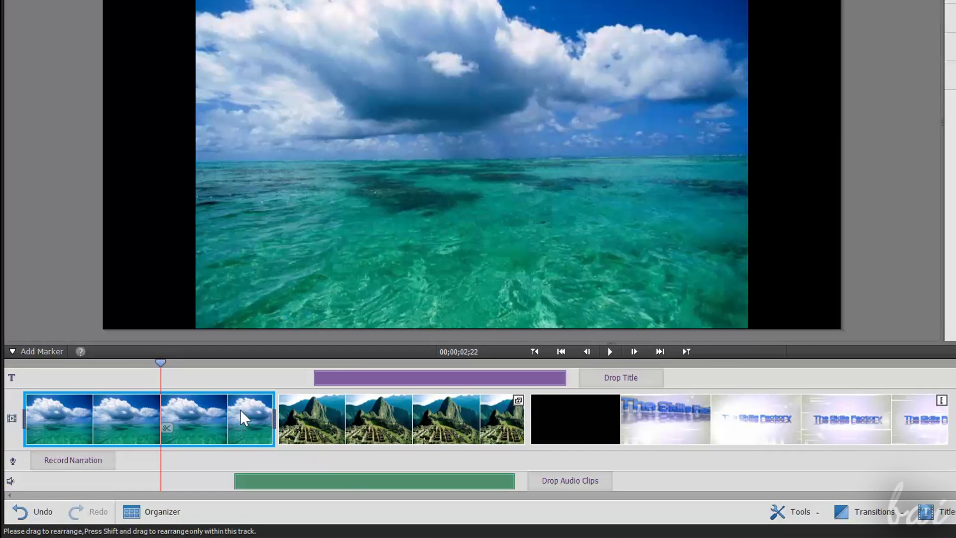
click(324, 425)
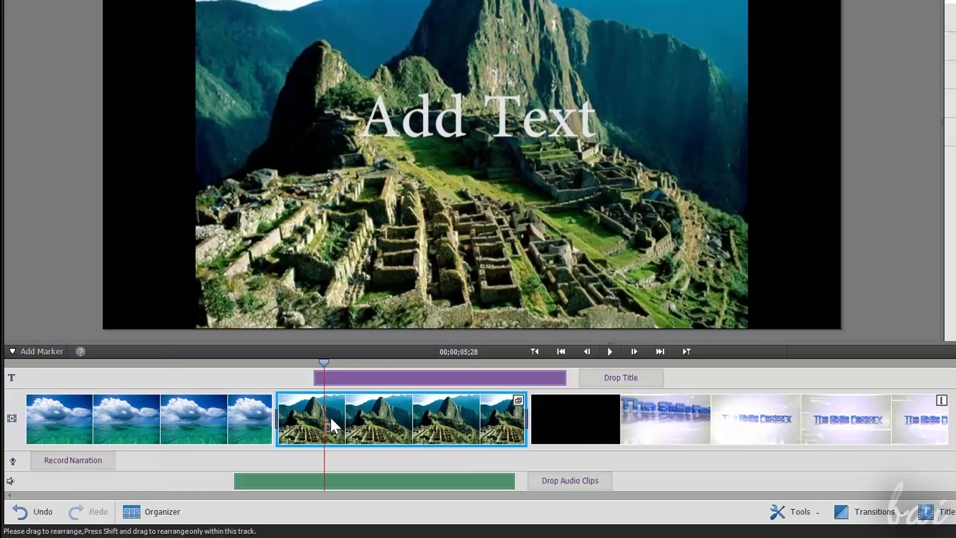
click(624, 427)
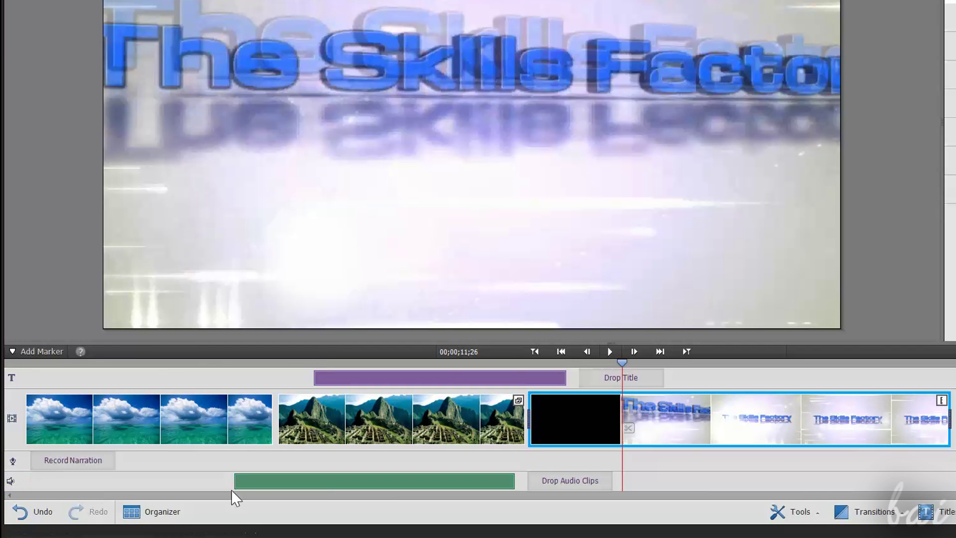
Move the audio clip earlier to the playhead and play the movie from there
click(264, 483)
mouse_move(264, 483)
mouse_down()
mouse_move(331, 486)
mouse_move(277, 491)
mouse_up()
click(449, 418)
click(608, 351)
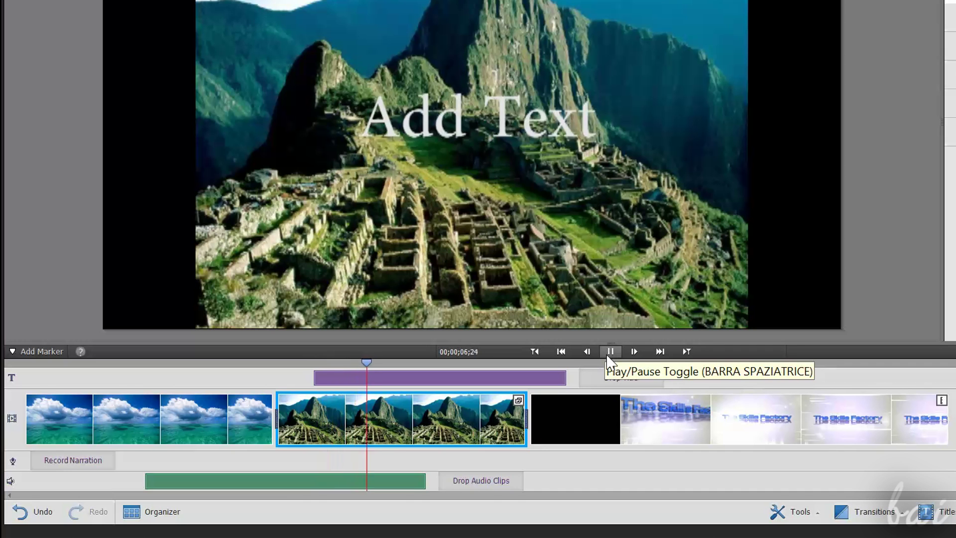
Preview the sea, Machu Picchu and Skills Factory intro clips again
click(182, 442)
click(363, 434)
click(647, 434)
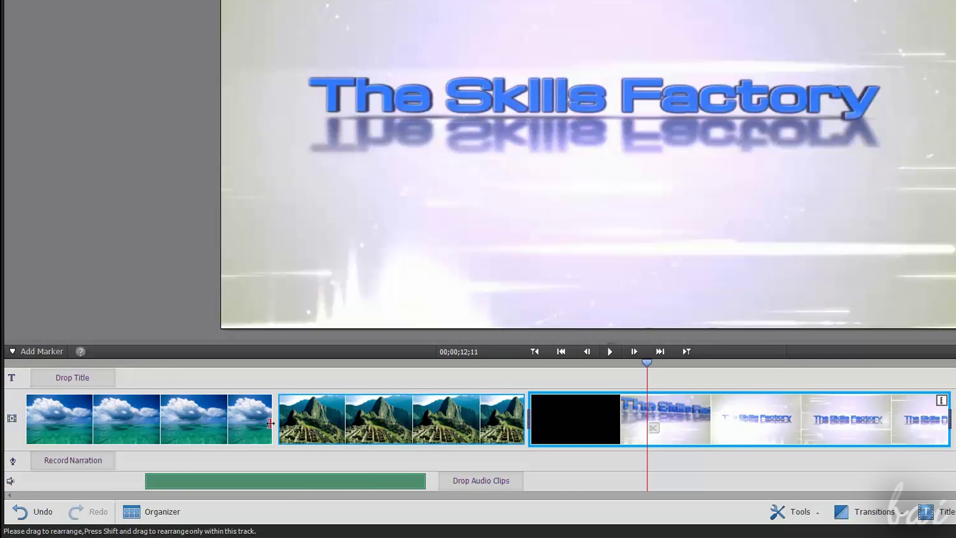
click(319, 430)
click(213, 420)
click(339, 428)
Place the Machu Picchu clip ahead of the sea clip and zoom the timeline out
drag(466, 427, 75, 427)
key(ctrl+z)
drag(463, 428, 111, 426)
drag(558, 434, 523, 439)
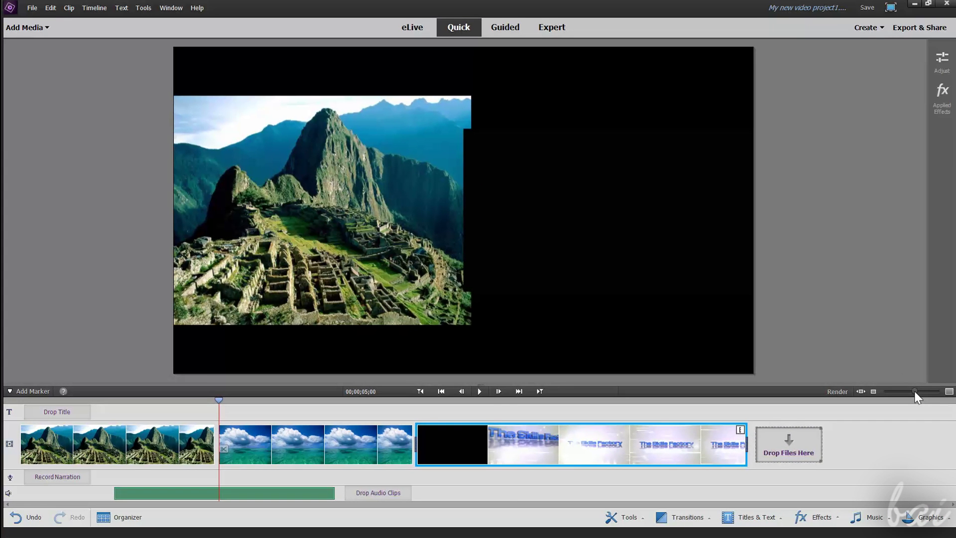
mouse_move(914, 392)
mouse_down()
mouse_move(889, 392)
mouse_move(915, 401)
mouse_up()
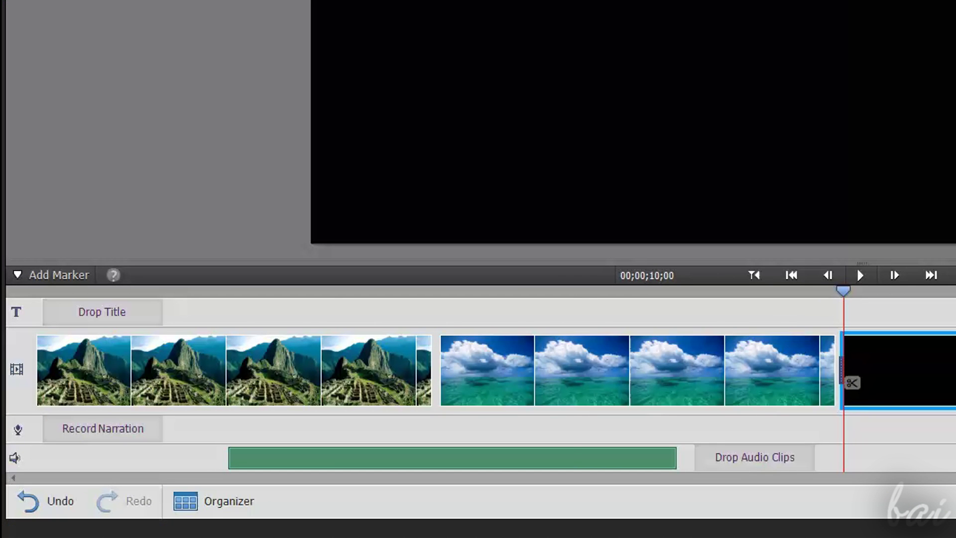
Select the cloud clip and check its context menu without cutting
click(572, 388)
click(338, 383)
click(593, 395)
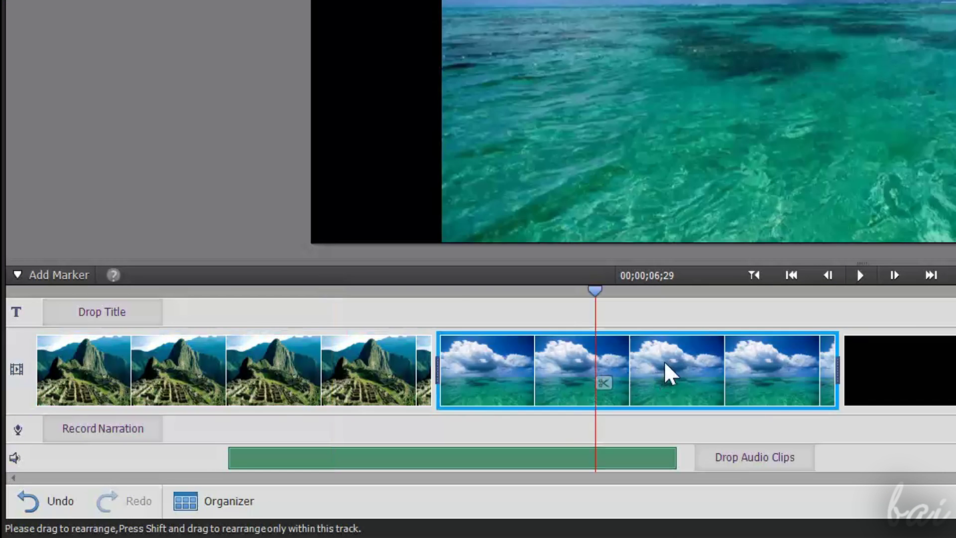
right_click(667, 370)
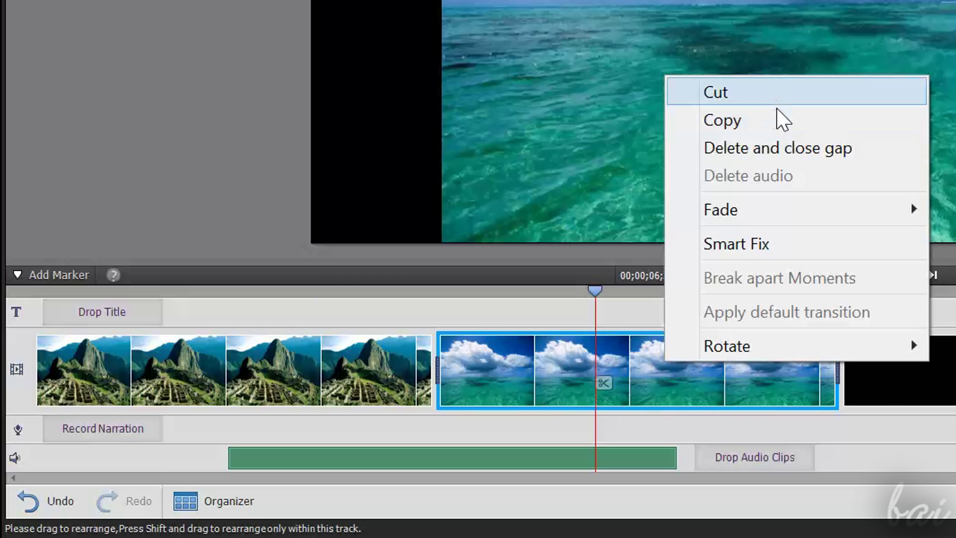
click(799, 384)
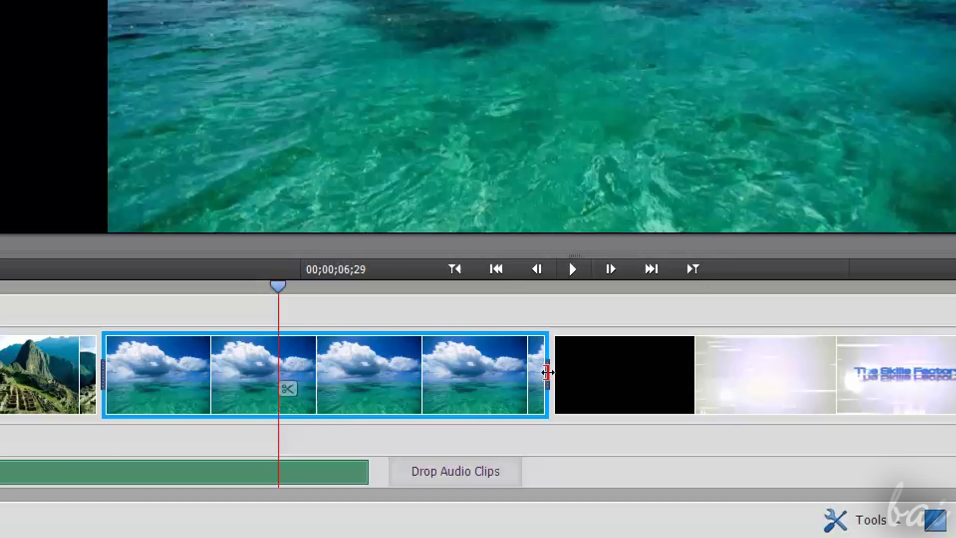
Trim the cloud clip's end shorter, then extend it to a longer duration
drag(837, 369, 784, 360)
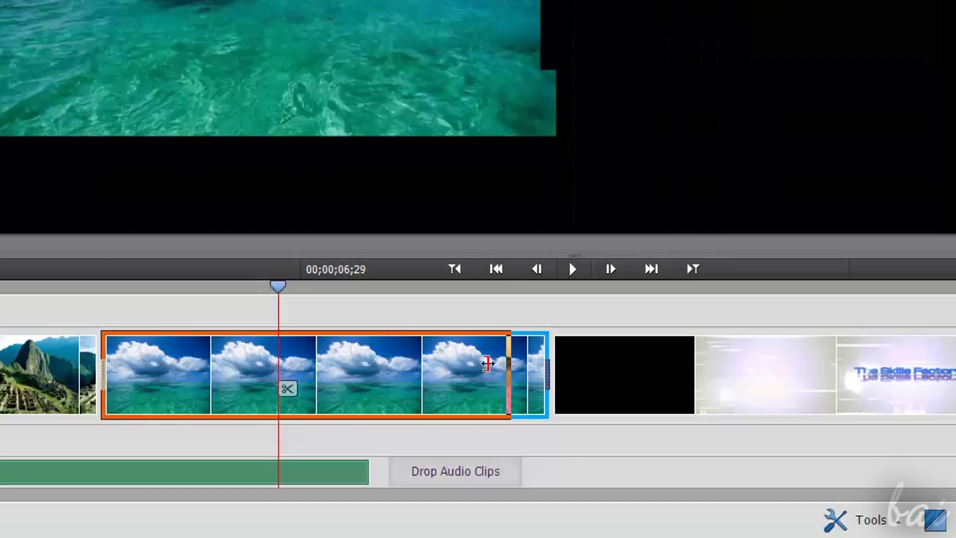
drag(488, 363, 320, 374)
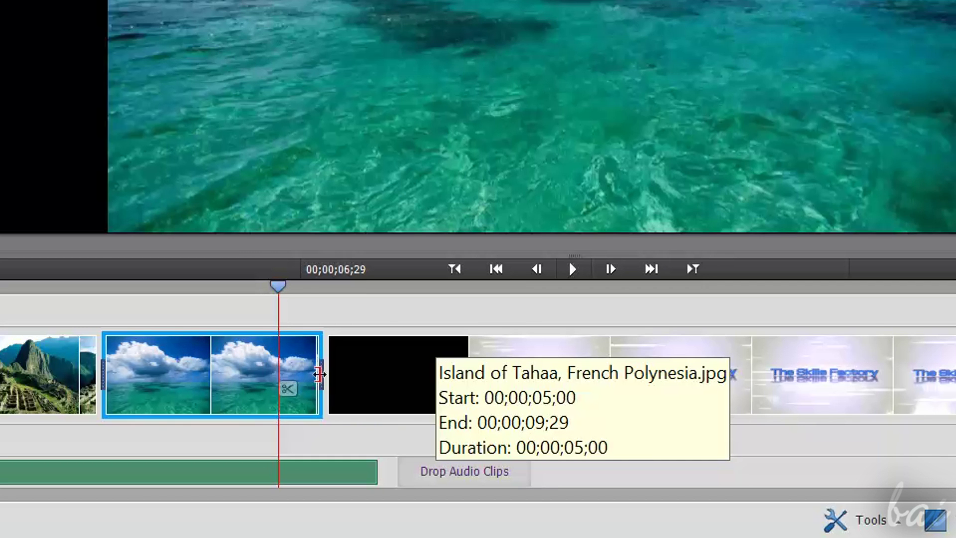
drag(319, 374, 689, 389)
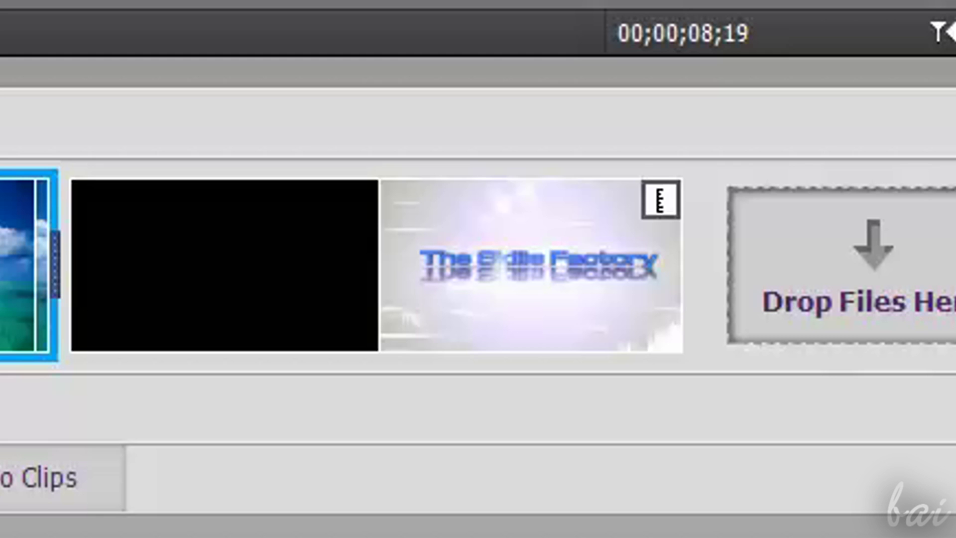
click(570, 205)
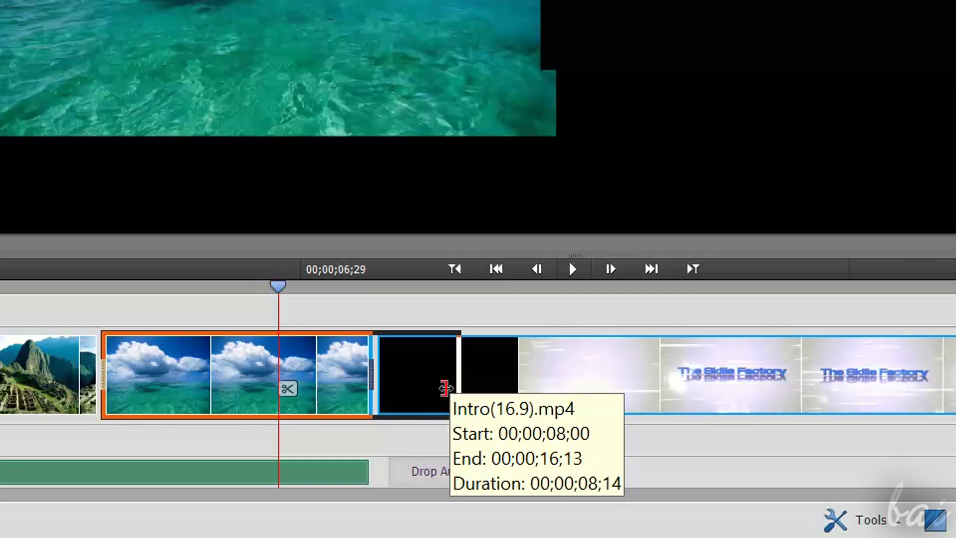
drag(446, 388, 450, 398)
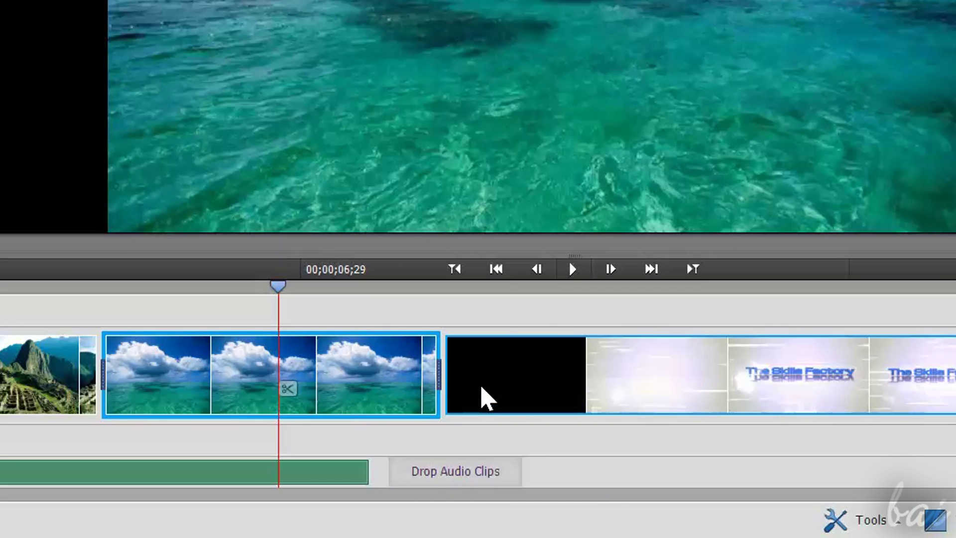
key(ctrl+z)
key(ctrl+z)
Split the cloud clip at 00;00;08;19 and trim the start of the second piece
click(226, 289)
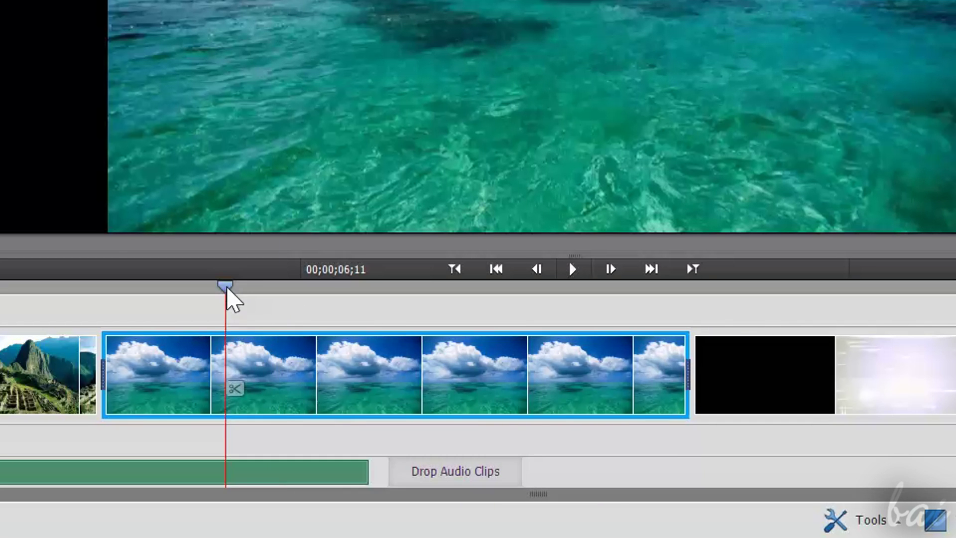
click(329, 292)
click(426, 287)
click(545, 289)
click(427, 287)
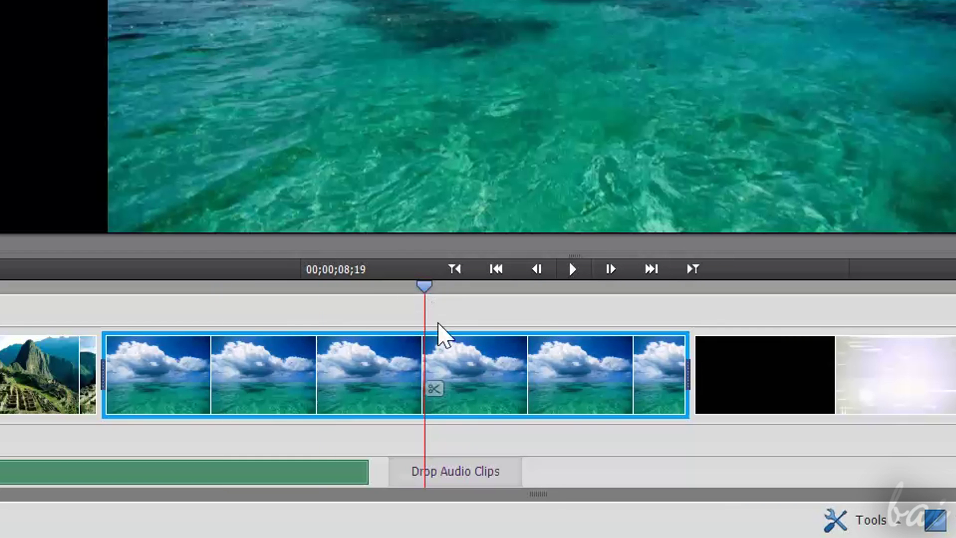
click(434, 392)
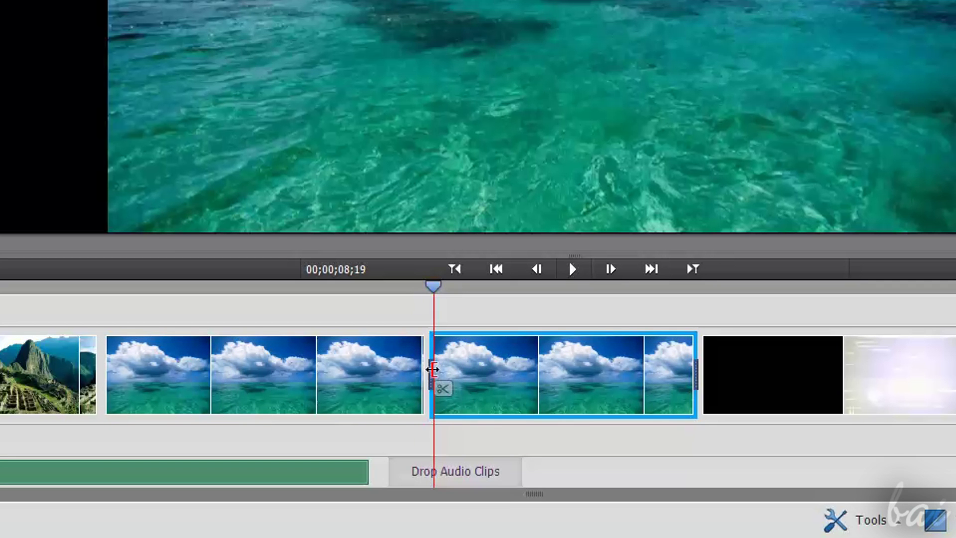
drag(433, 370, 525, 397)
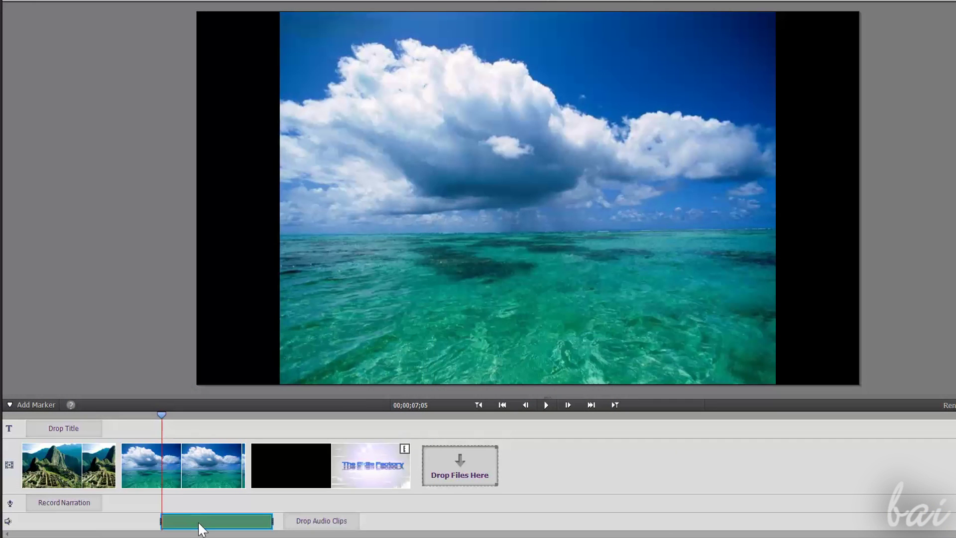
Move the music clip to start at 00;00;21;09, after the title clip
drag(202, 529, 492, 521)
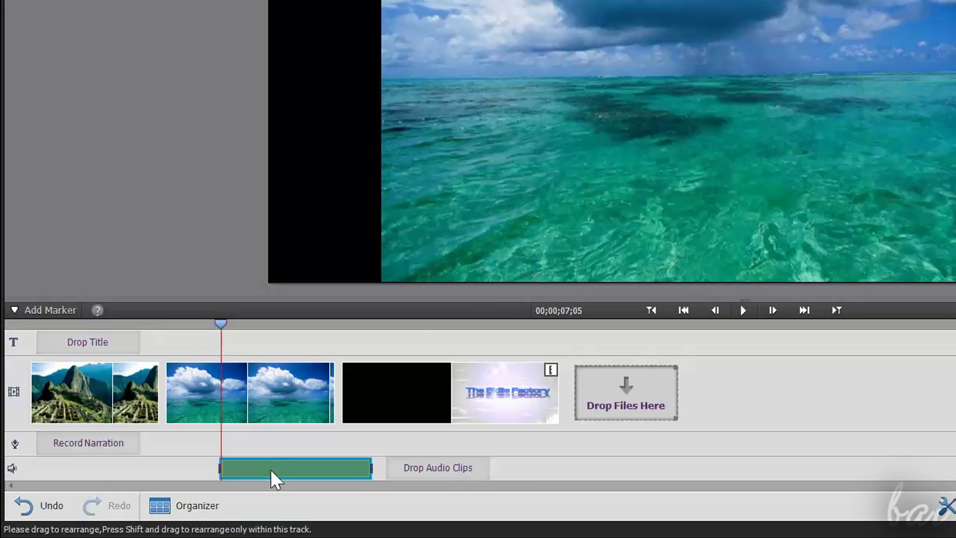
drag(270, 469, 688, 468)
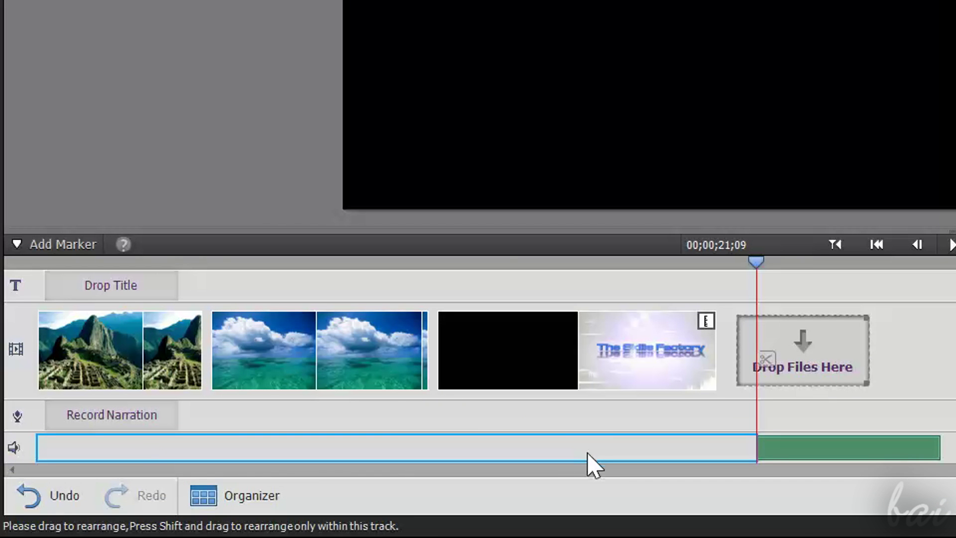
click(608, 381)
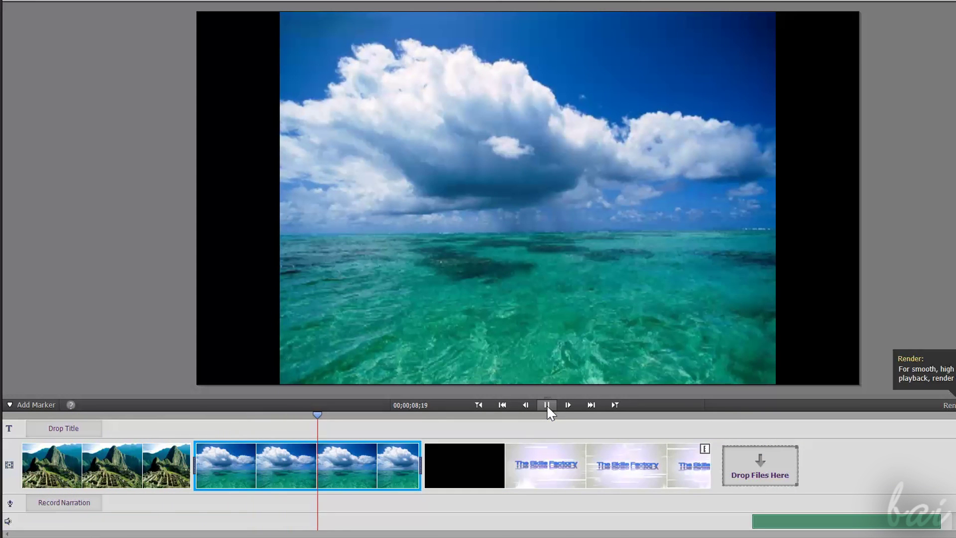
Play the movie and scrub to the title frame at 00;00;16;01
click(547, 405)
click(547, 406)
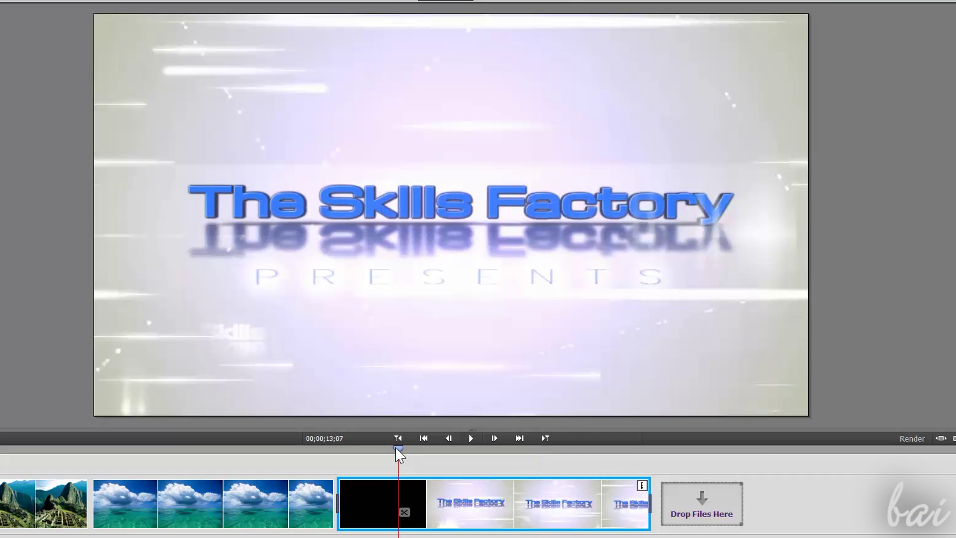
drag(399, 453, 628, 469)
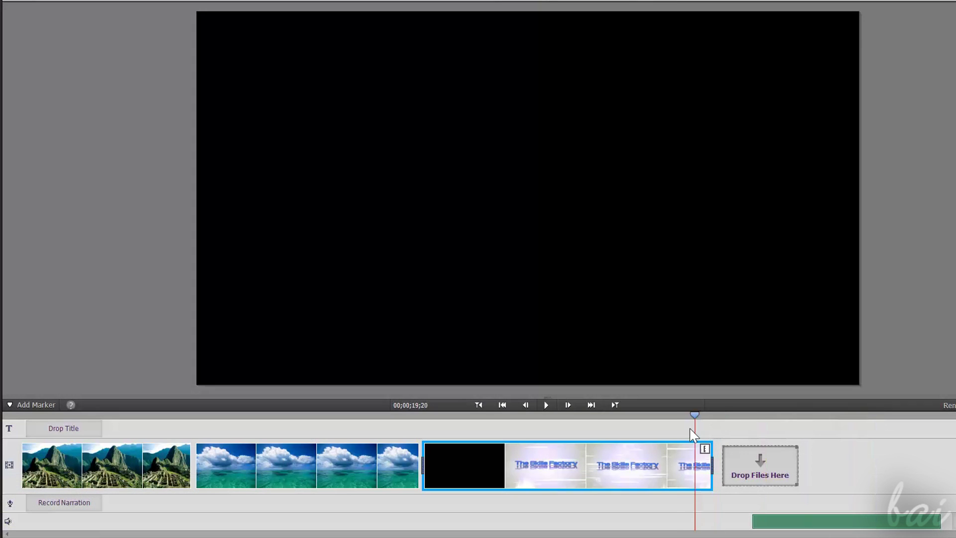
drag(691, 429, 572, 410)
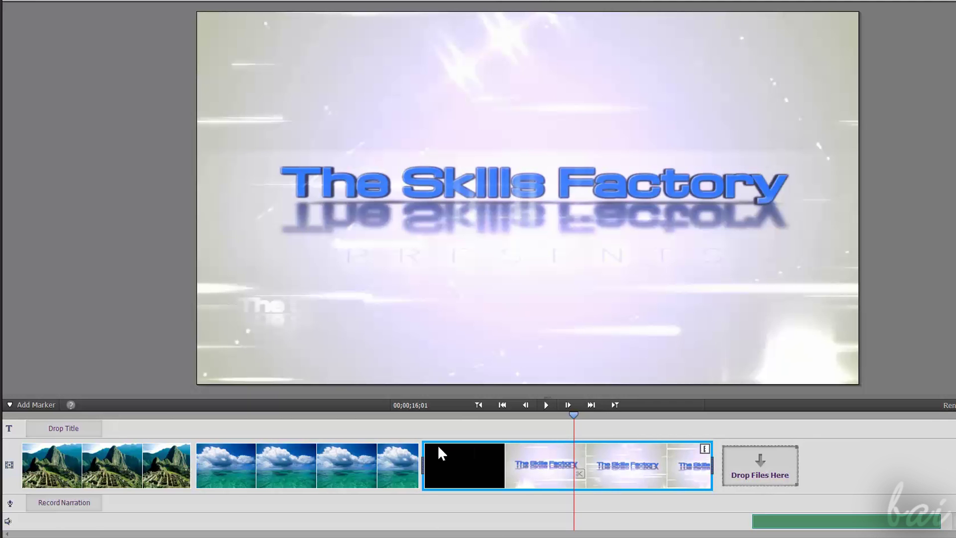
Scale the Skills Factory title picture down and shift it off centre
click(527, 221)
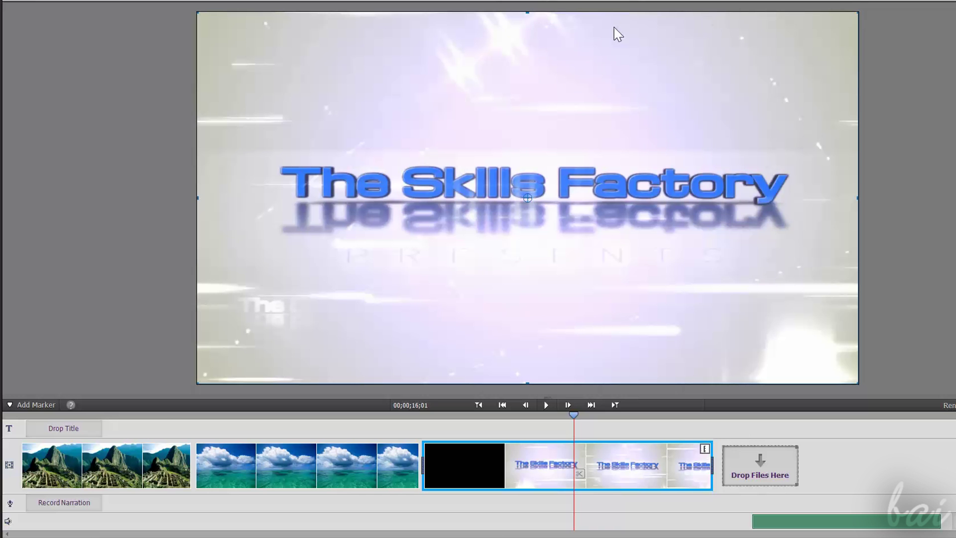
drag(530, 17, 528, 113)
drag(548, 200, 605, 184)
click(372, 465)
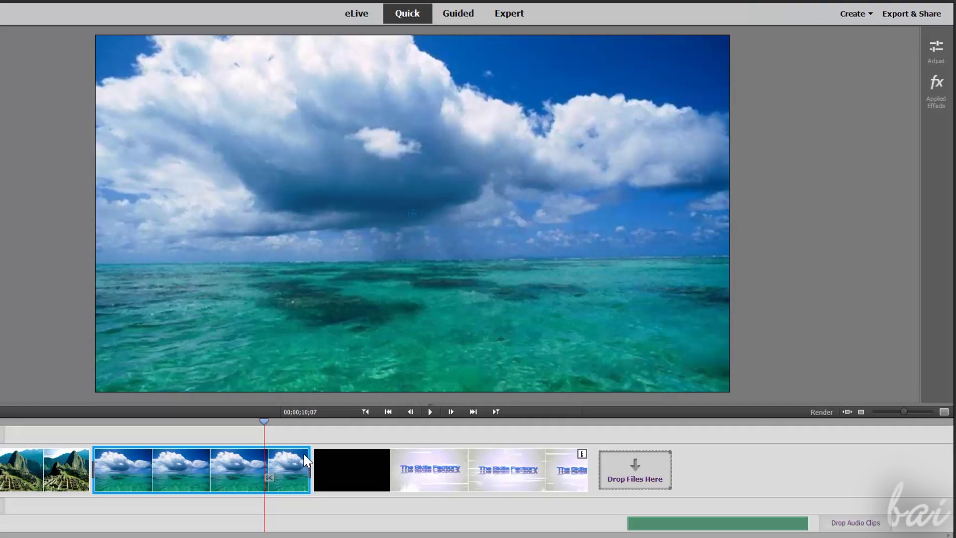
click(34, 466)
click(202, 470)
Open Adjust and compare the cloud, Skills Factory title and music clips' adjustments, collapsing Volume
click(334, 467)
click(234, 467)
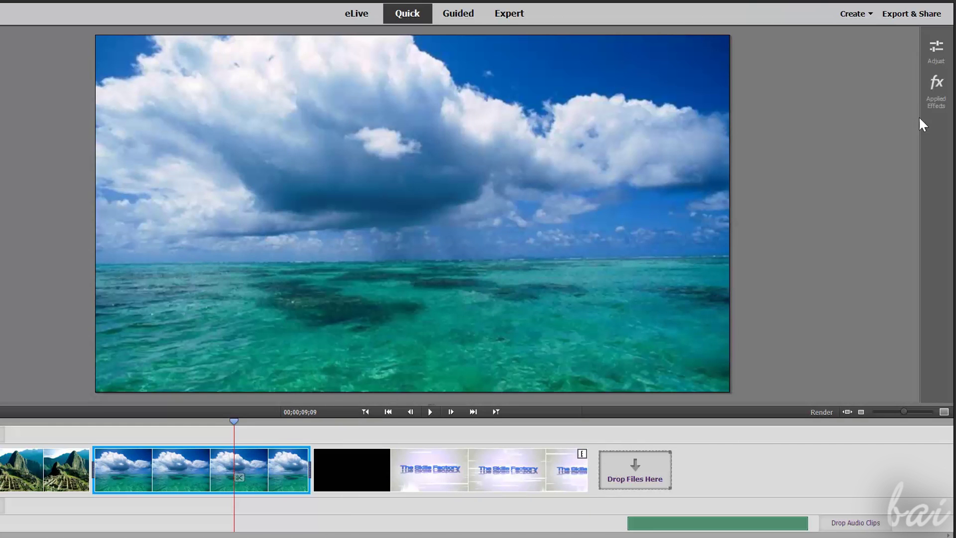
click(938, 51)
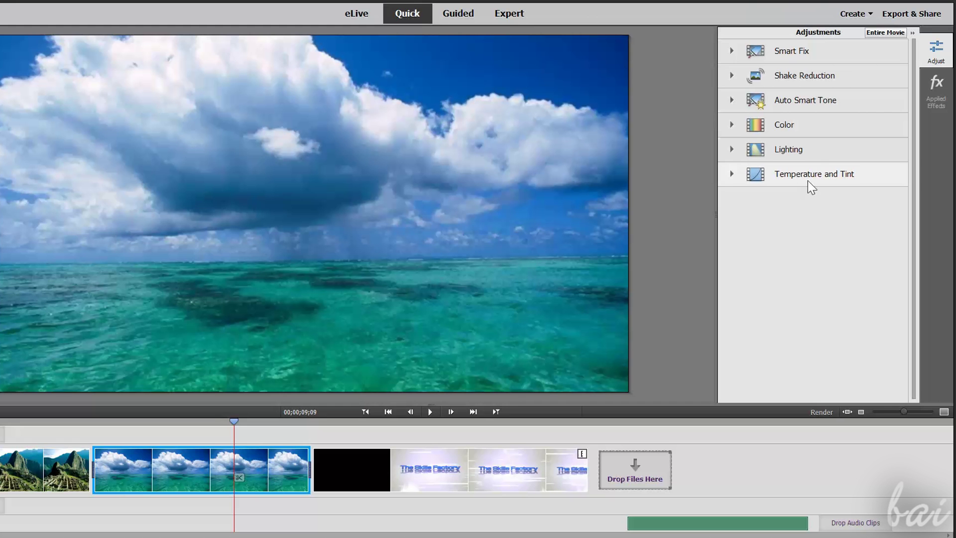
click(531, 473)
click(135, 473)
click(688, 522)
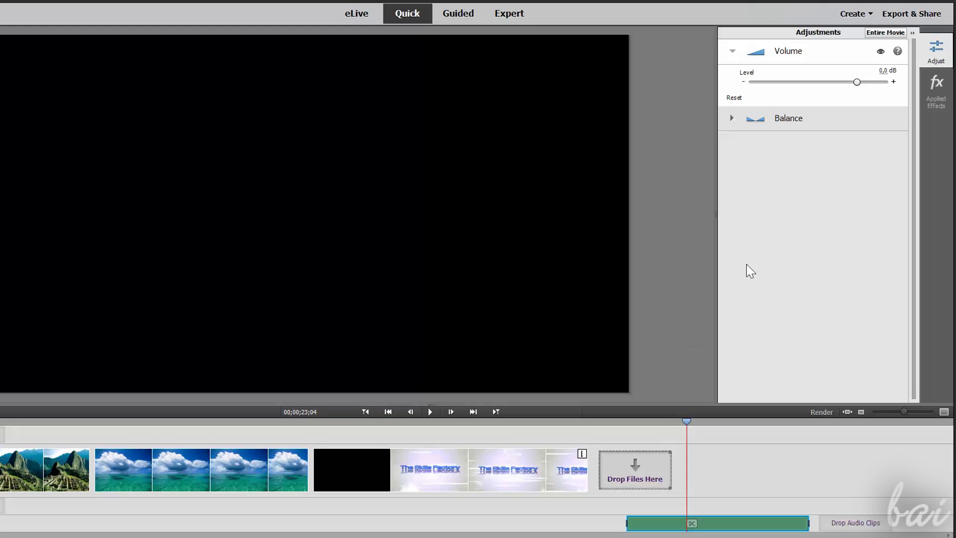
click(503, 482)
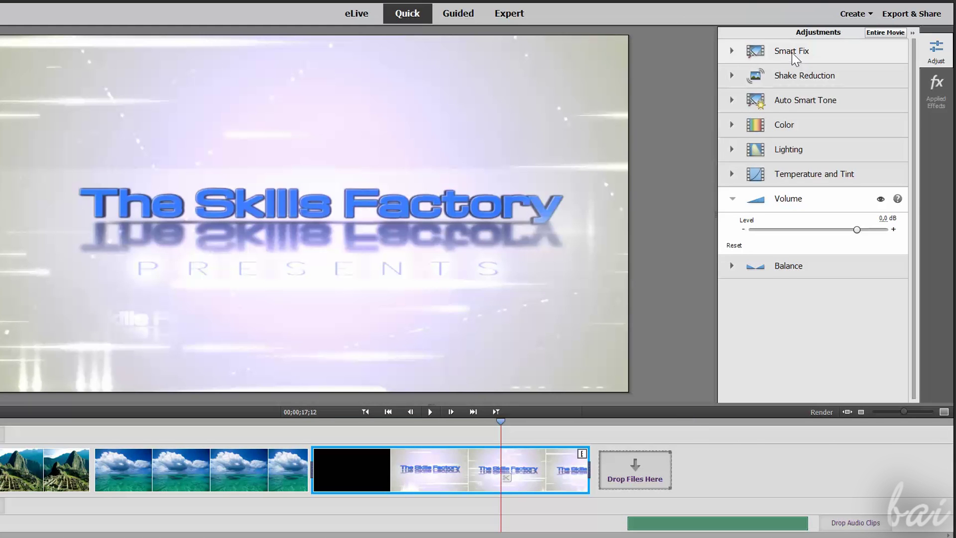
click(732, 198)
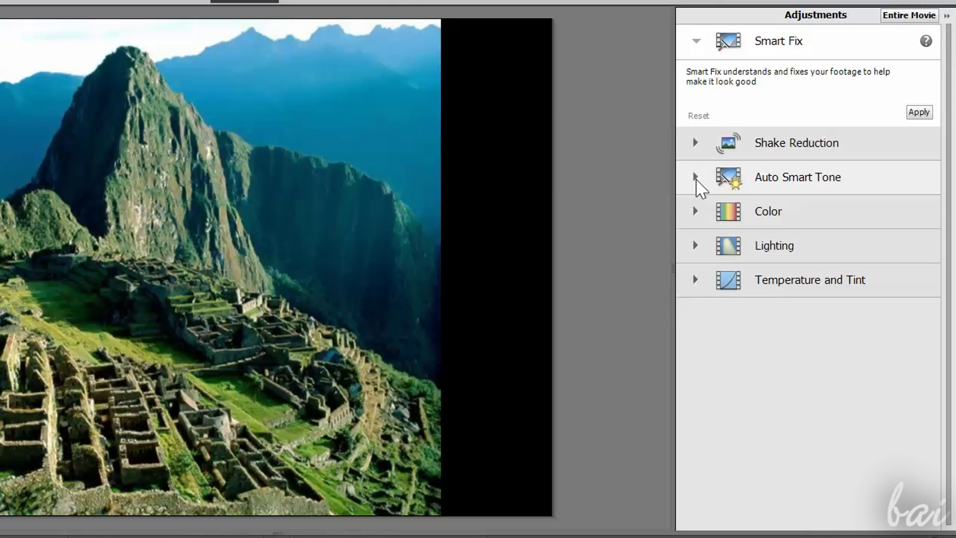
Run Smart Fix on the Machu Picchu clip, then apply Auto Smart Tone
click(918, 113)
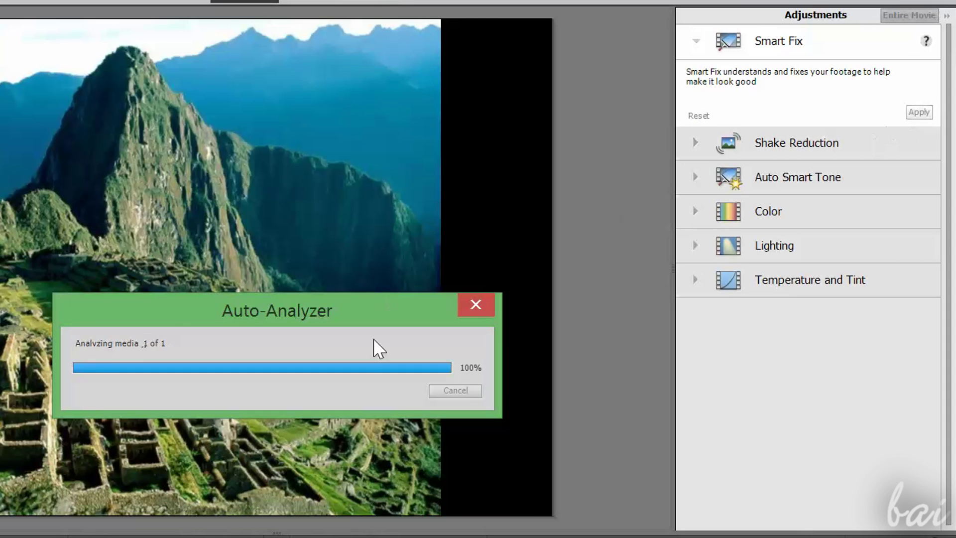
click(328, 389)
click(757, 149)
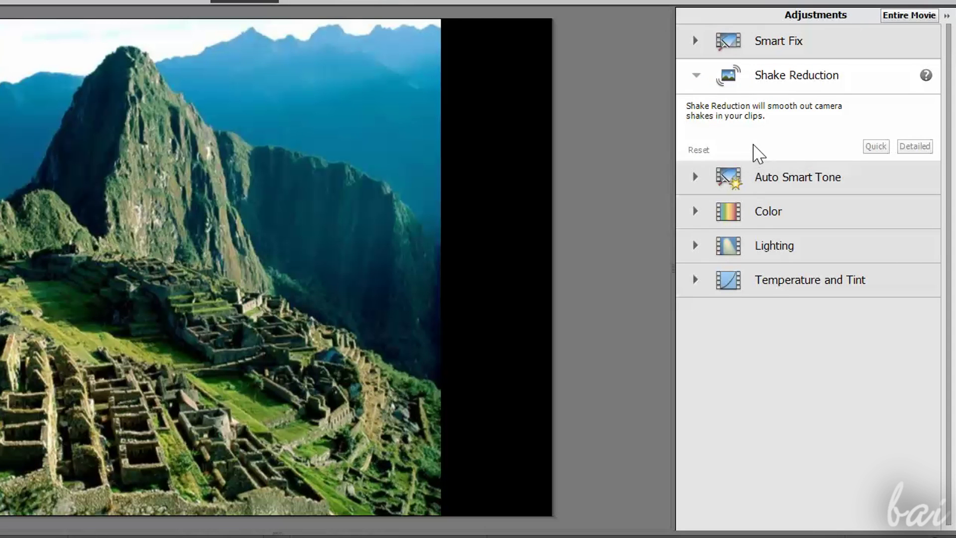
click(722, 177)
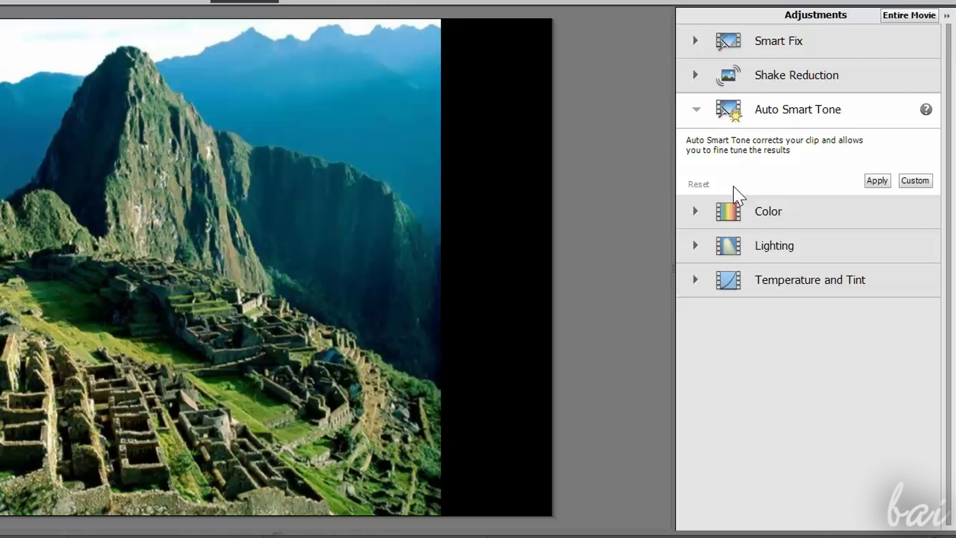
click(878, 182)
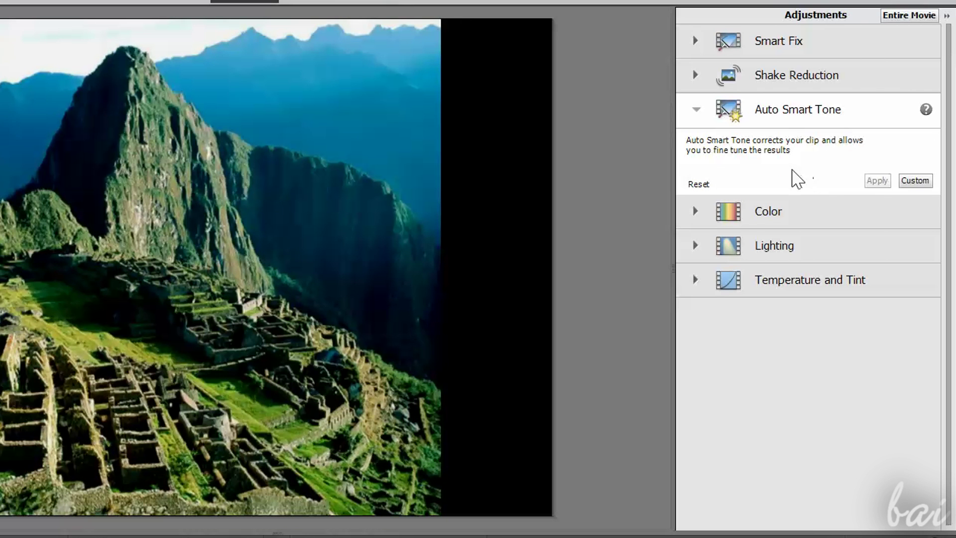
Give the Machu Picchu clip a cool blue Temperature and Tint preset
click(752, 214)
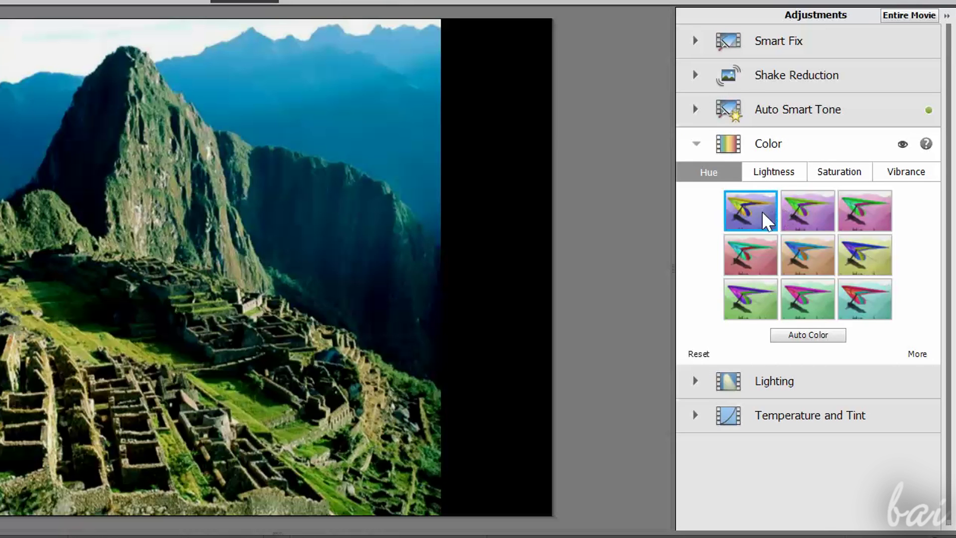
click(697, 414)
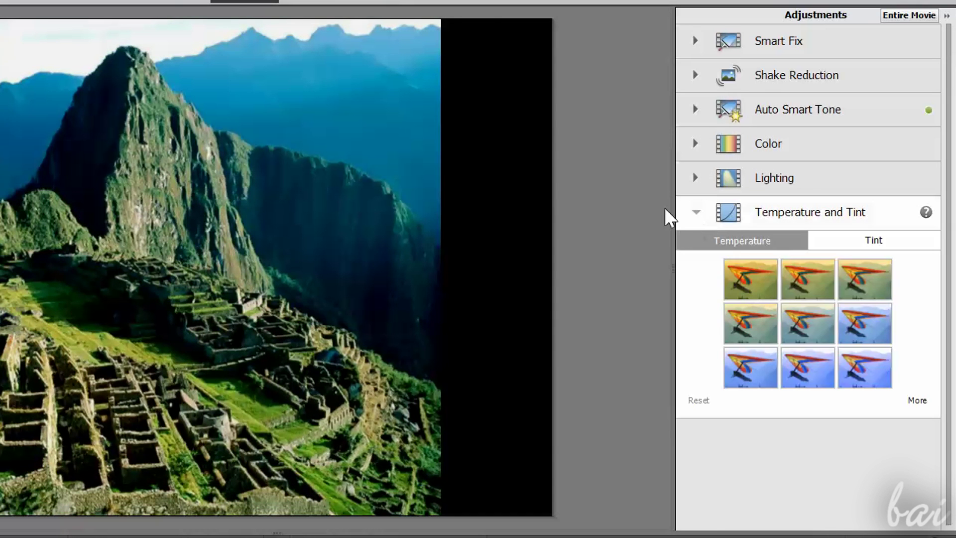
click(773, 275)
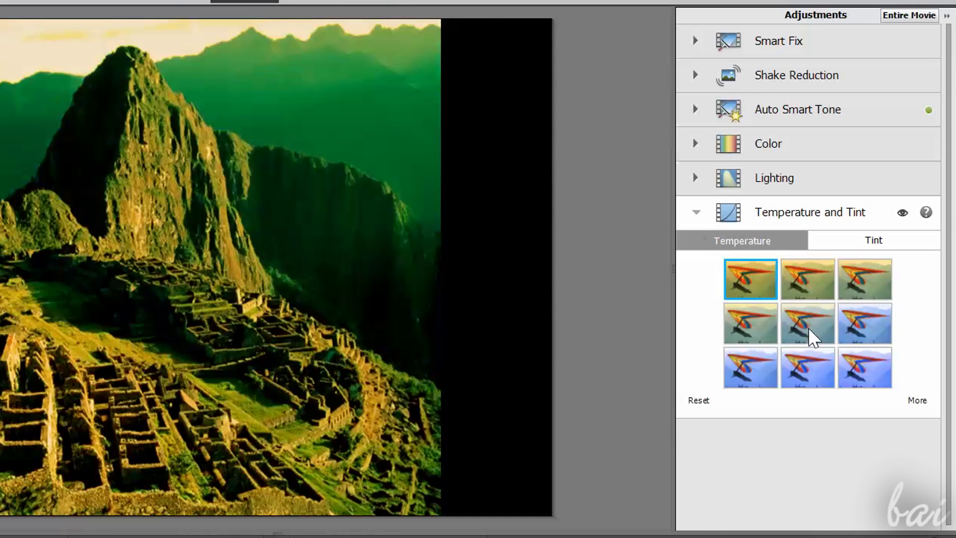
click(855, 380)
Try Color hue presets and a -32.5° hue slider, then reset Color values to 0
click(768, 144)
click(856, 254)
click(800, 269)
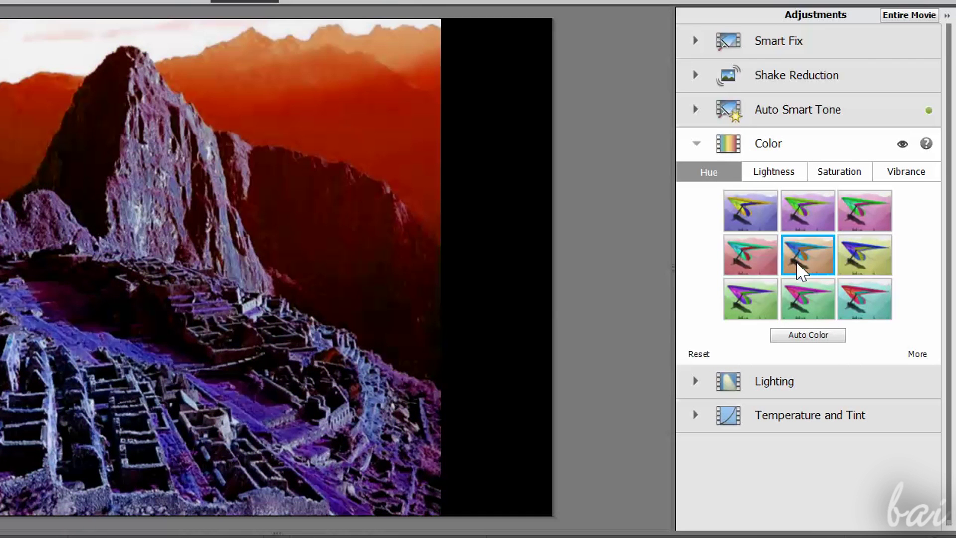
click(917, 355)
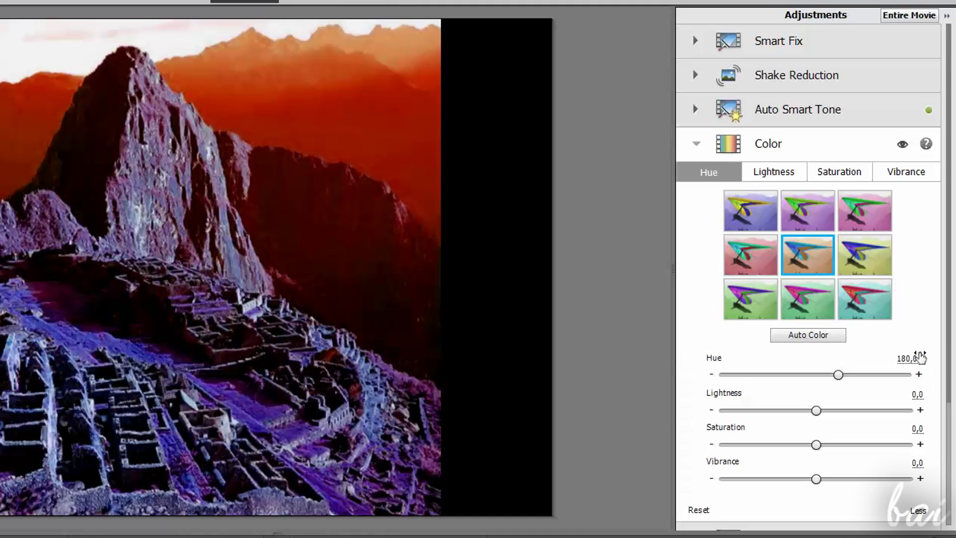
drag(836, 379, 812, 412)
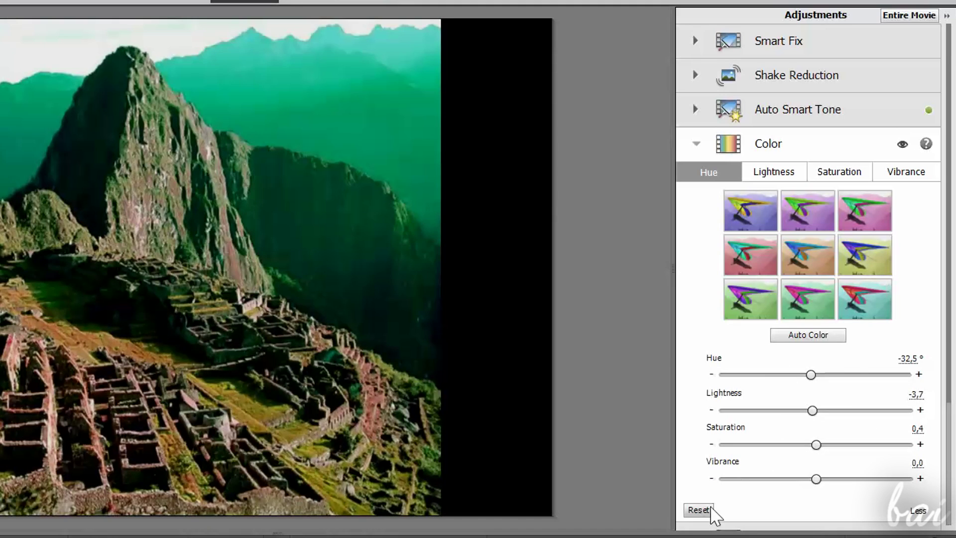
click(698, 510)
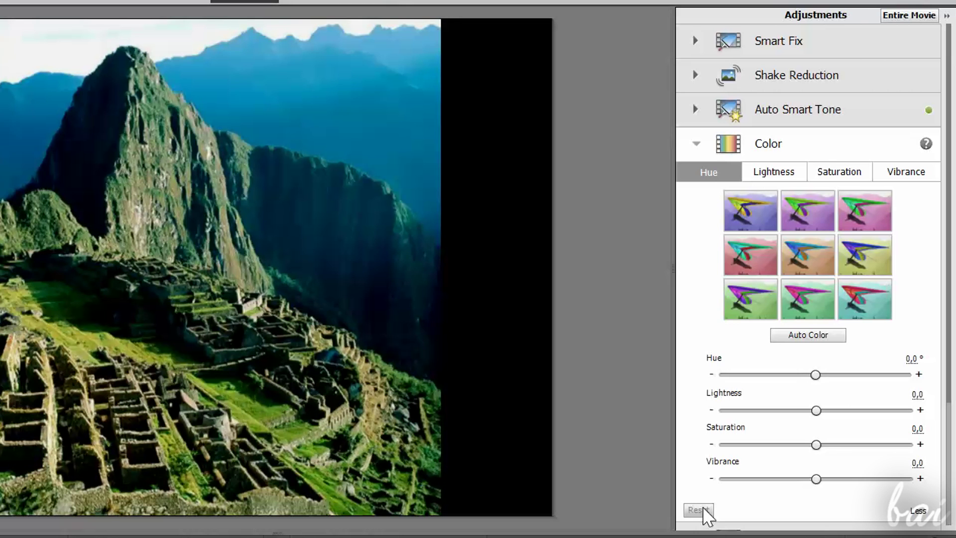
click(757, 144)
Brighten the clip with the first Brightness preset and shift the title clip's volume and balance
click(790, 179)
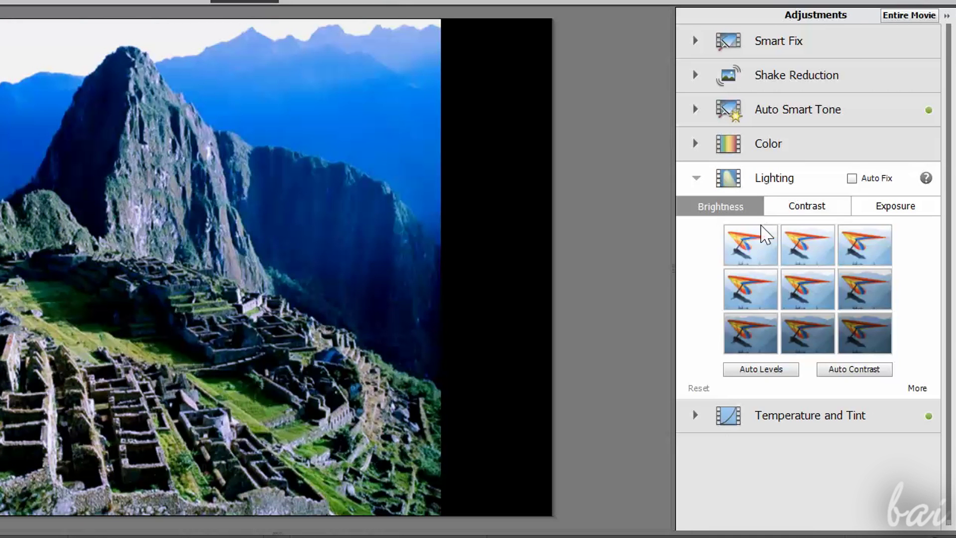
click(769, 240)
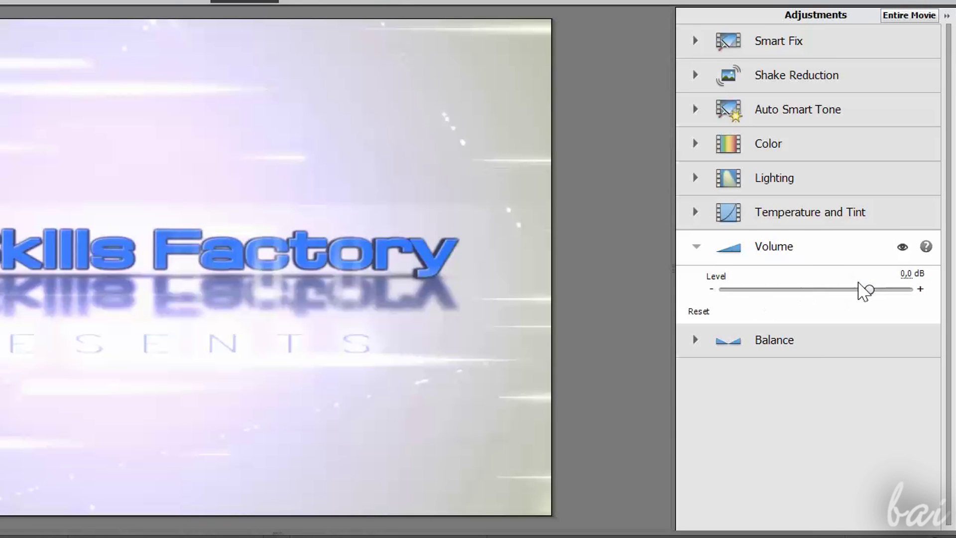
mouse_move(870, 291)
mouse_down()
mouse_move(767, 295)
mouse_move(867, 293)
mouse_up()
click(782, 341)
drag(817, 325, 775, 325)
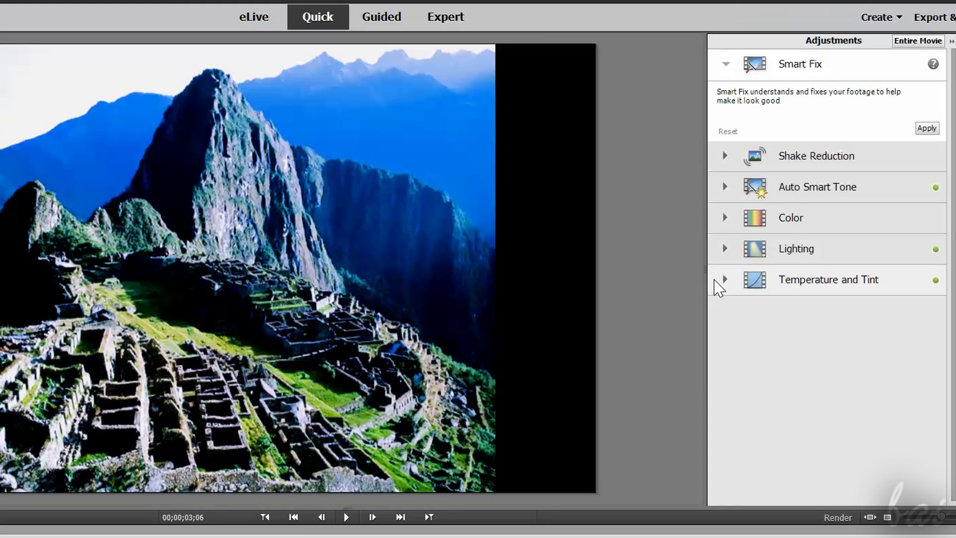
Toggle the Temperature and Tint effect off and on to compare
click(717, 282)
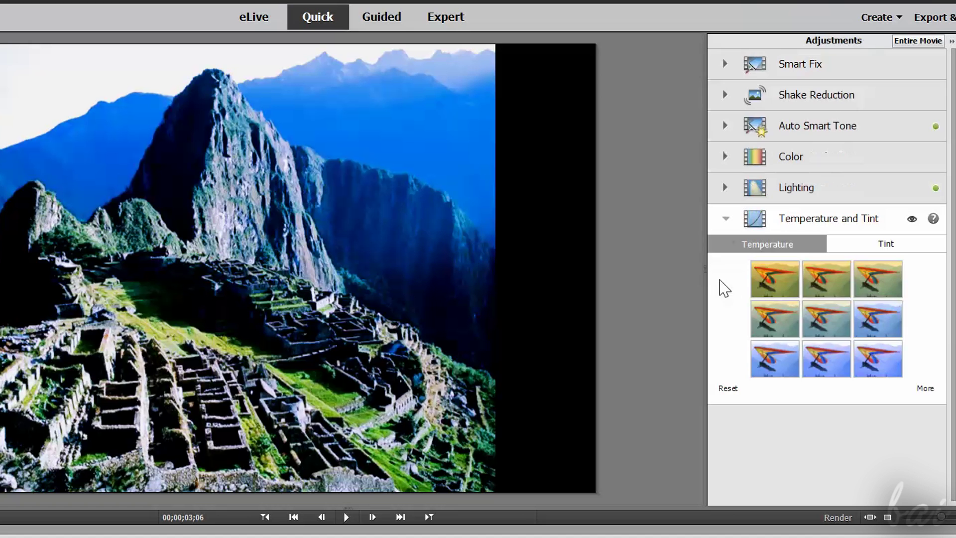
click(912, 219)
click(912, 219)
click(918, 225)
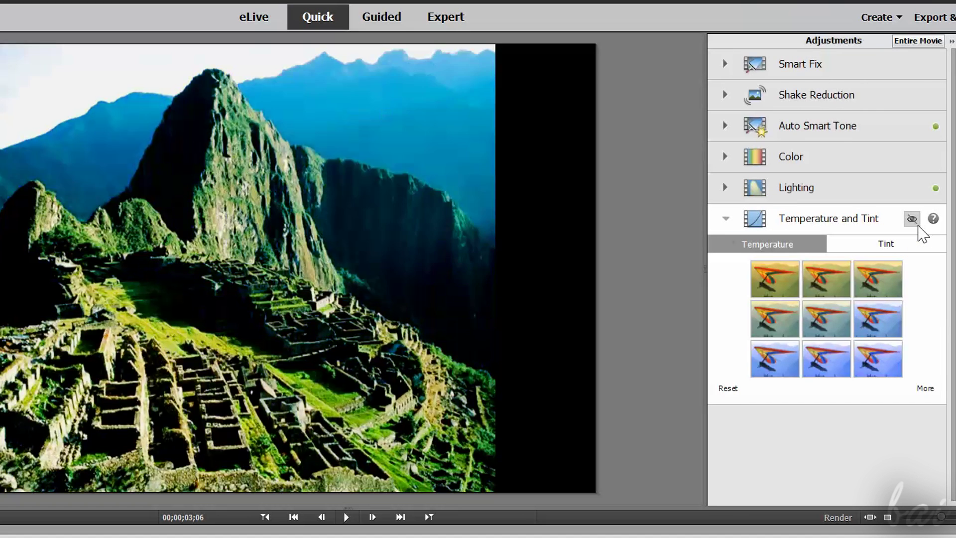
click(917, 225)
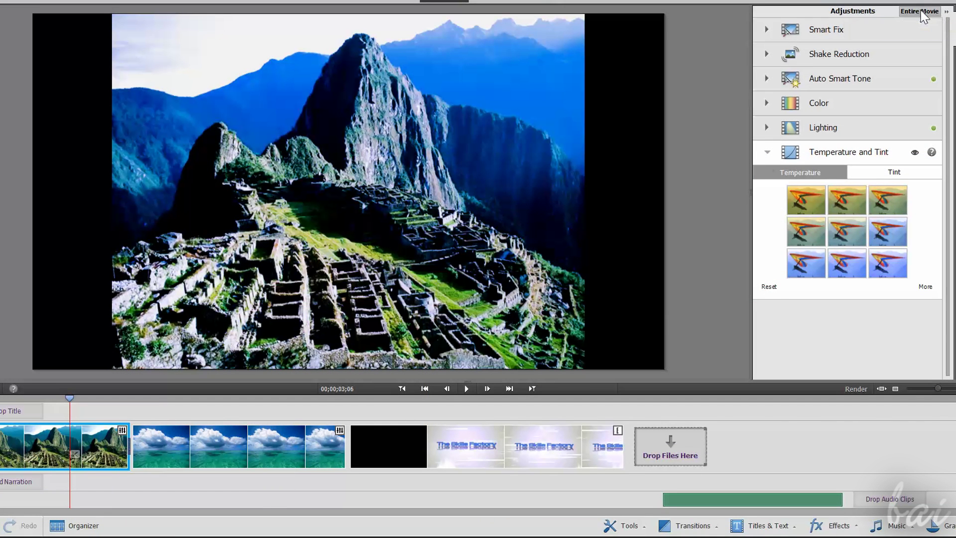
Apply the coolest temperature preset, then try the GeneralLabel title over the ocean clip
click(889, 263)
drag(234, 398, 508, 413)
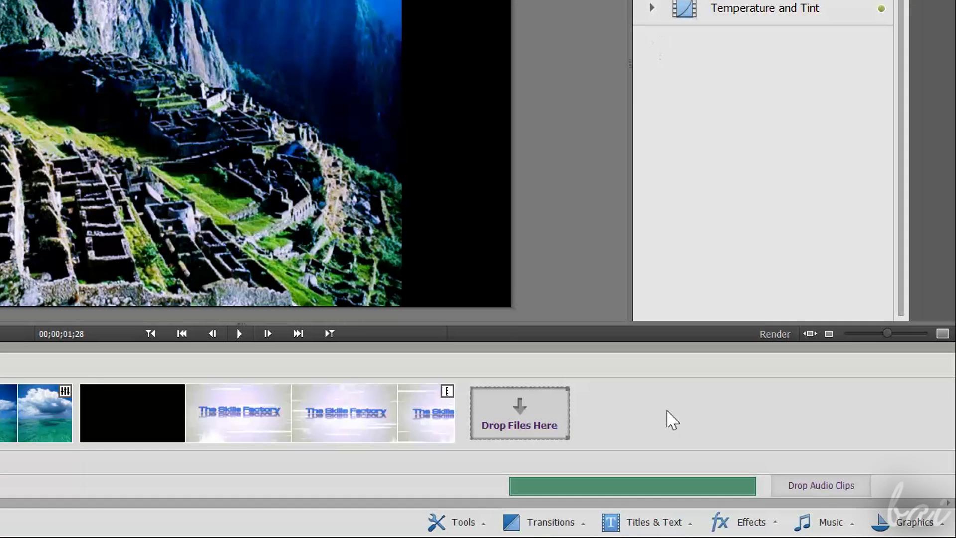
click(655, 522)
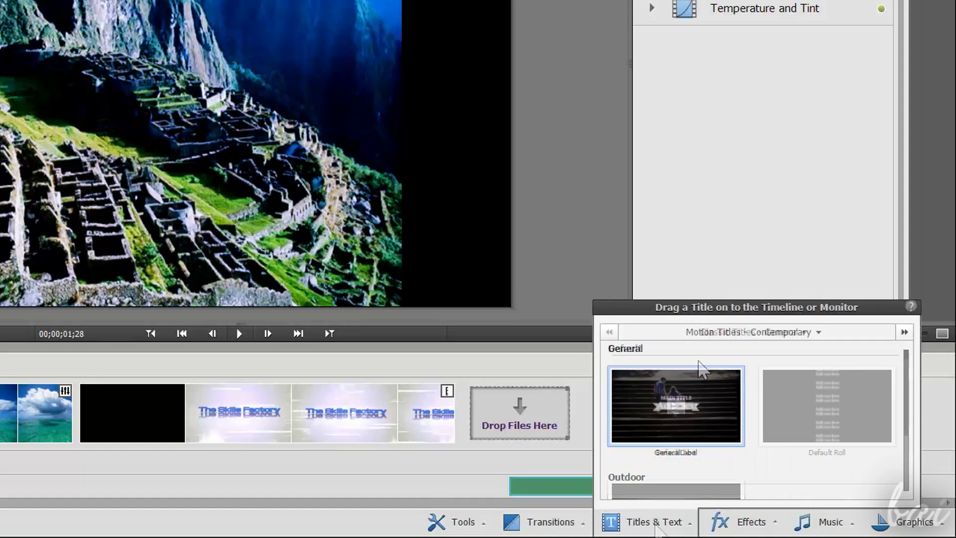
scroll(679, 402, down, 2)
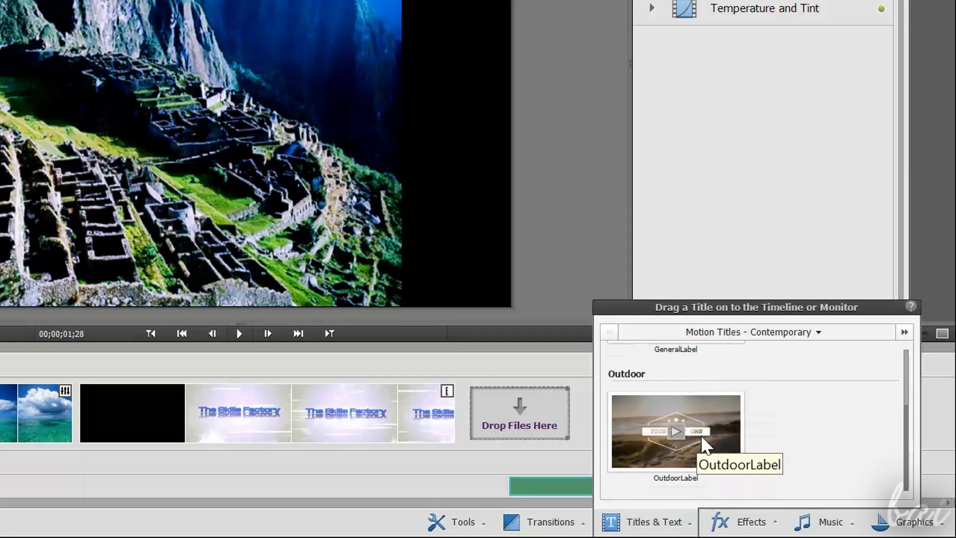
click(702, 433)
scroll(681, 438, up, 2)
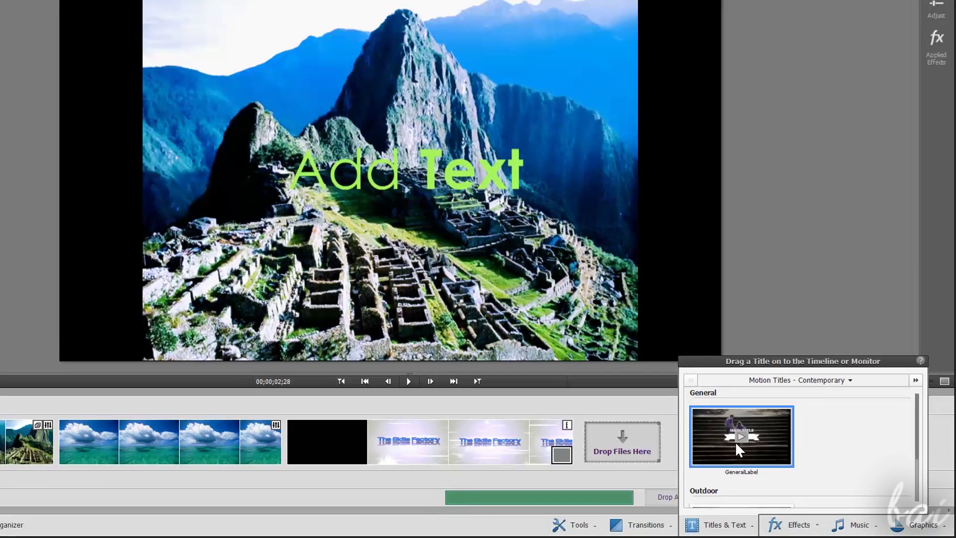
drag(721, 407, 559, 371)
drag(618, 421, 640, 407)
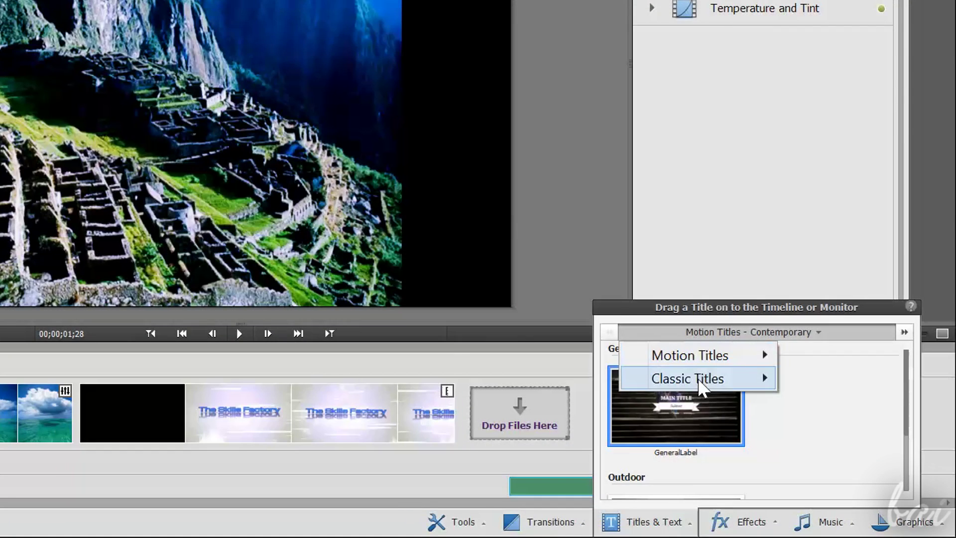
Place the Classic Titles General Default Text title on the track above the ocean clip
mouse_move(702, 384)
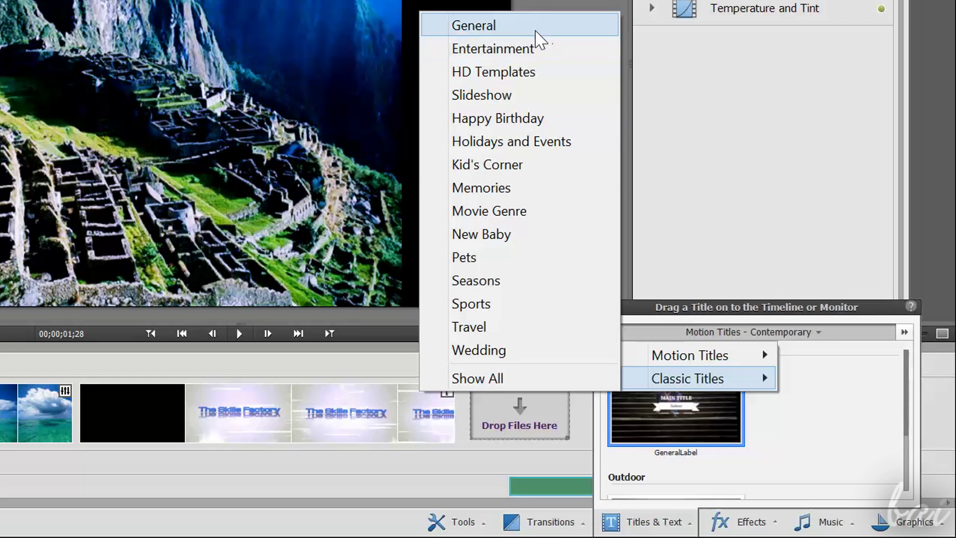
click(538, 30)
scroll(700, 439, down, 1)
scroll(705, 412, up, 1)
drag(722, 422, 347, 364)
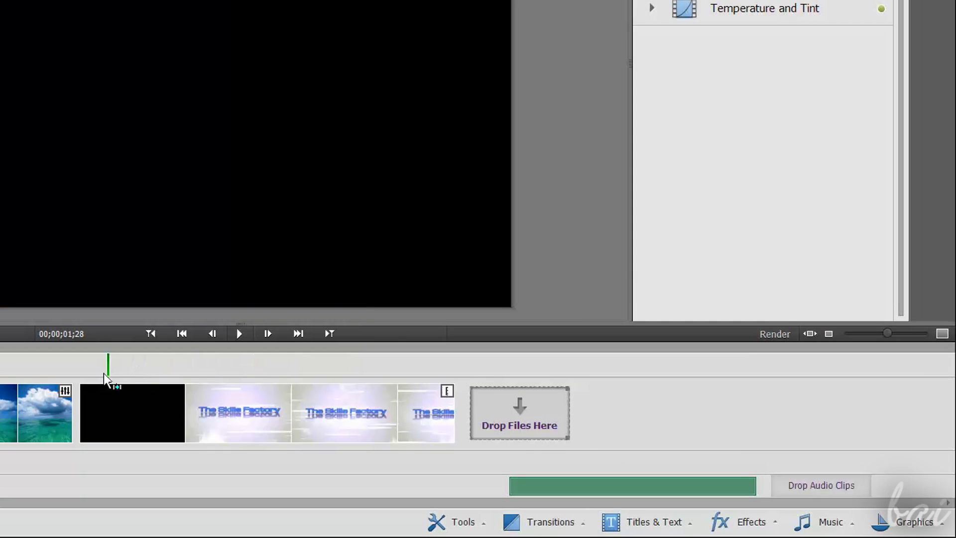
drag(95, 373, 94, 373)
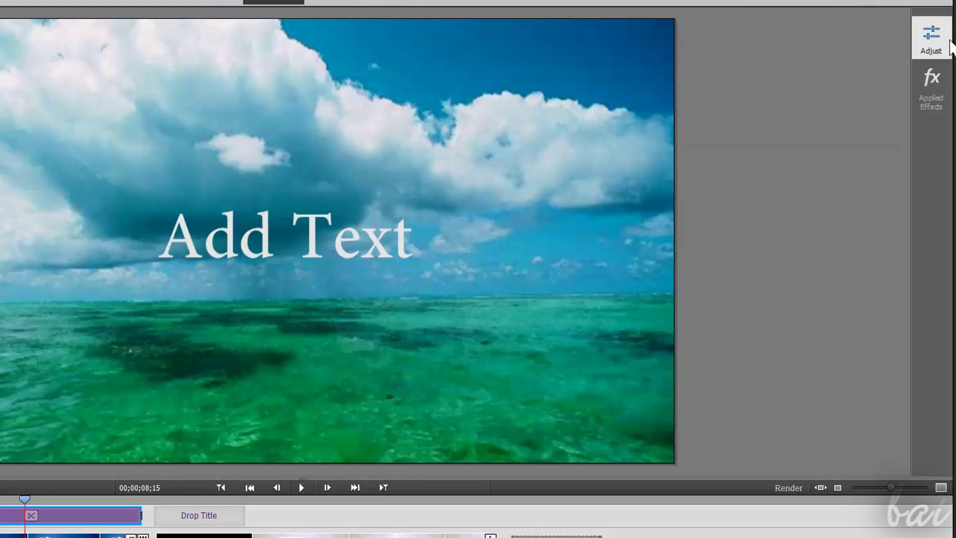
Try italic, underline and bold on the title, then colour it light green
click(951, 48)
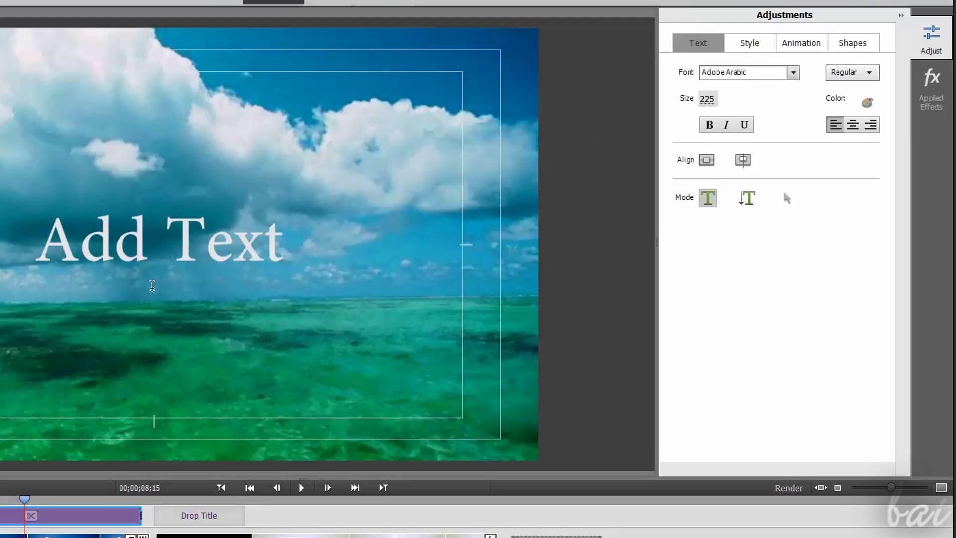
click(726, 124)
click(746, 125)
click(709, 124)
click(709, 125)
click(744, 124)
click(869, 103)
click(320, 219)
key(Return)
Make only the word 'Text' bold in the title
drag(196, 234, 323, 243)
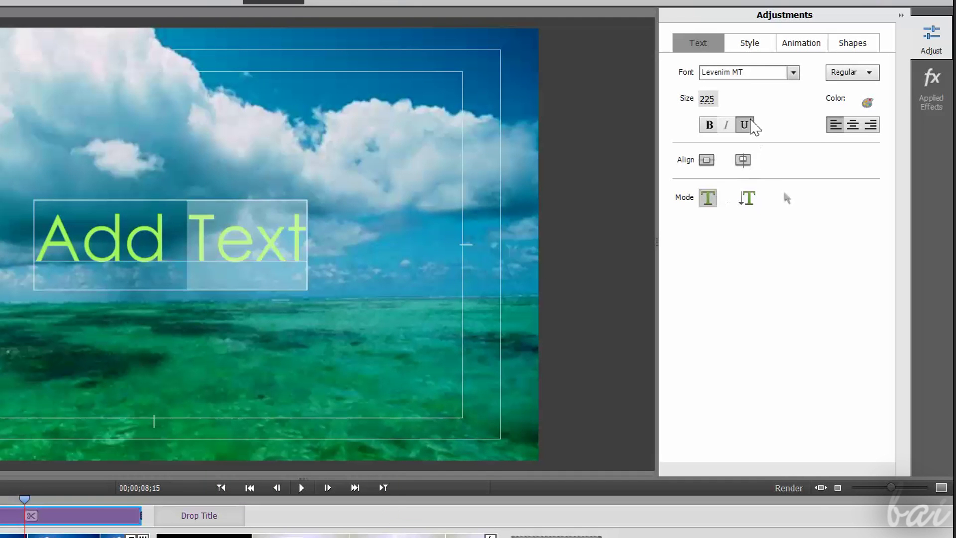
click(712, 126)
click(711, 125)
click(744, 124)
click(744, 125)
click(709, 125)
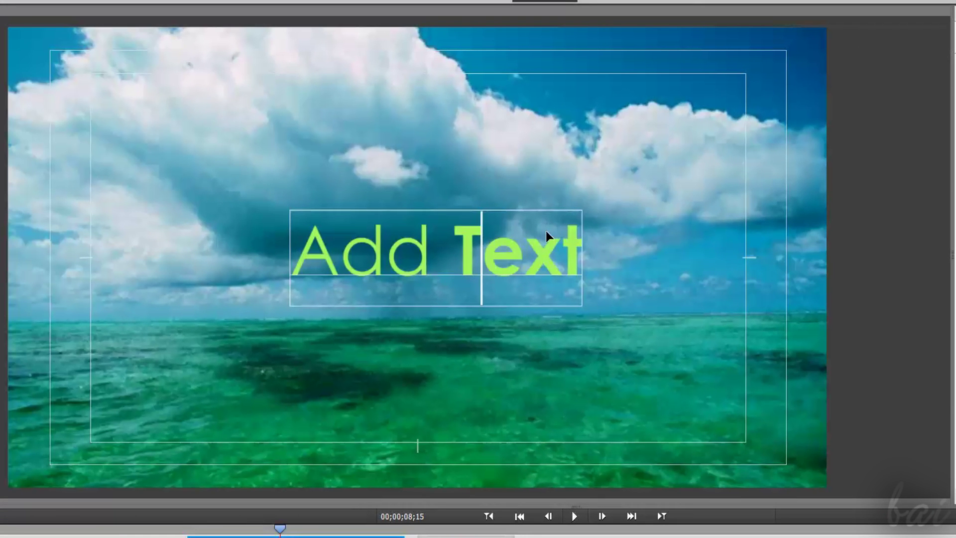
Move the title box up, enlarge it, and tilt it about 30° counter-clockwise
click(531, 234)
drag(527, 244, 519, 123)
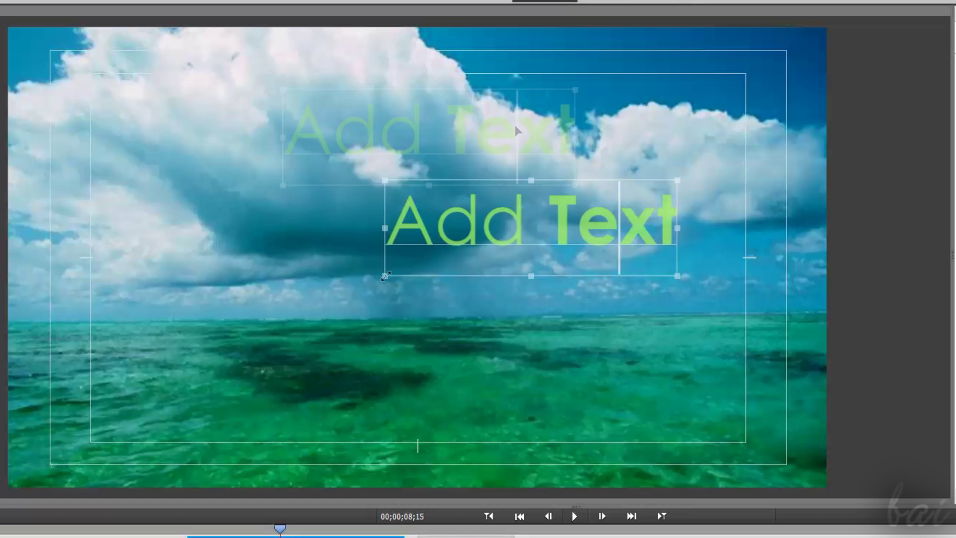
drag(384, 273, 186, 349)
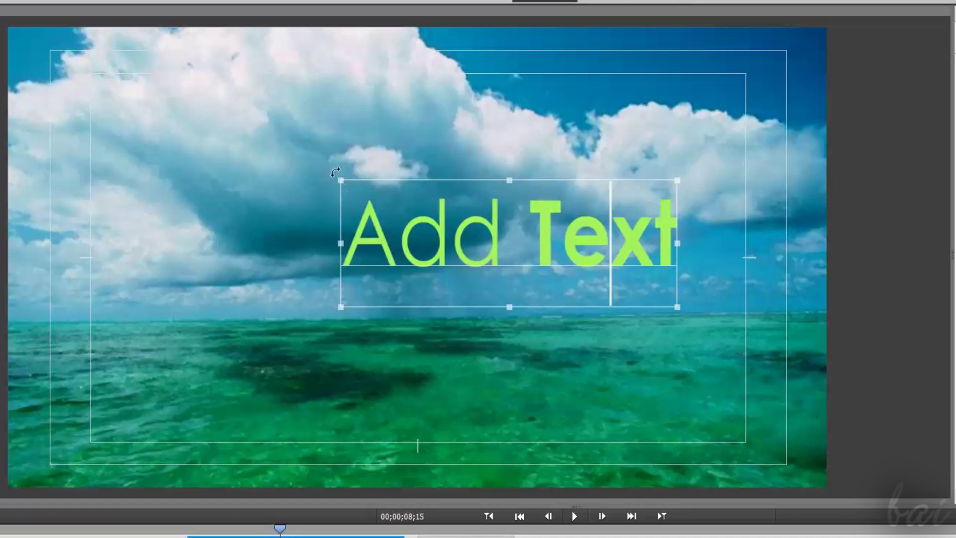
drag(331, 185, 316, 254)
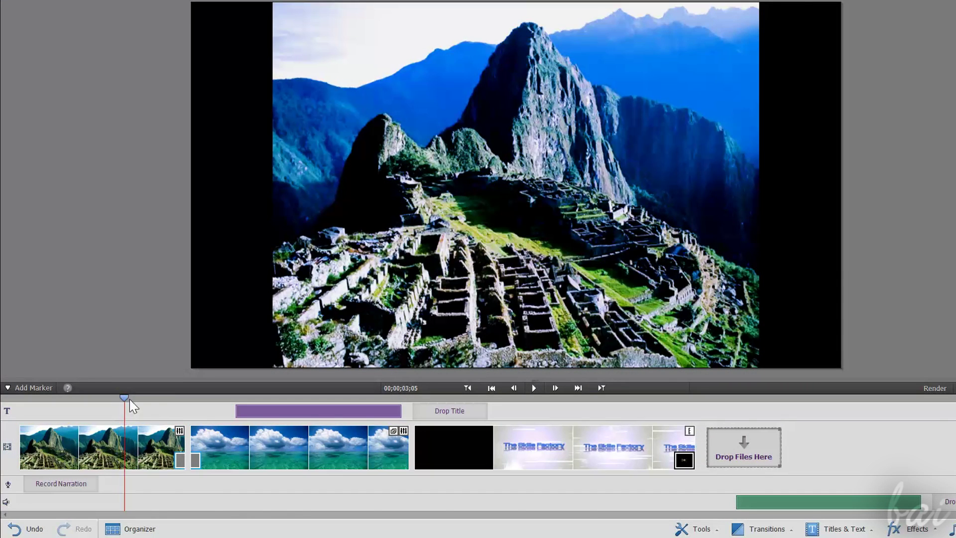
Drag the Flip Over transition between the Machu Picchu and ocean clips
mouse_move(157, 412)
mouse_down()
mouse_move(242, 438)
mouse_move(142, 421)
mouse_up()
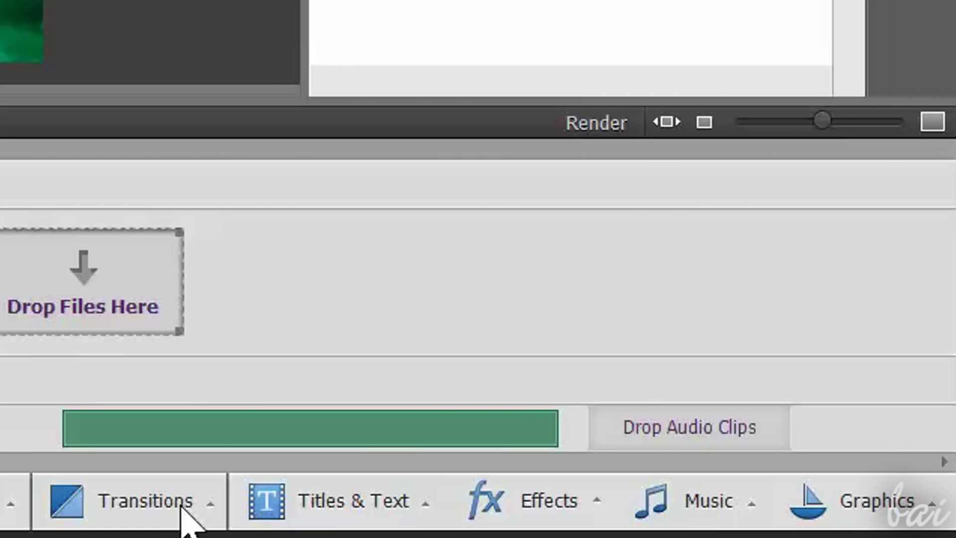
click(180, 507)
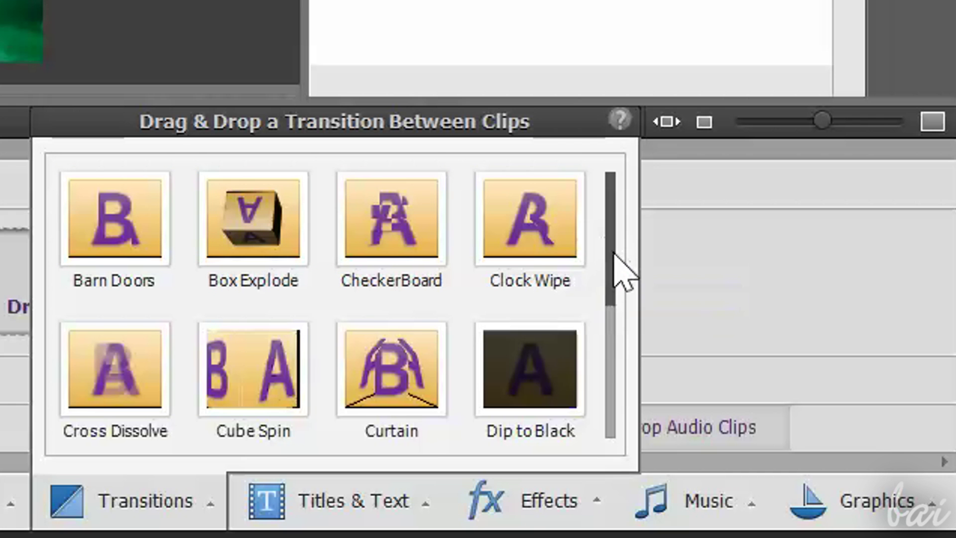
drag(610, 269, 613, 368)
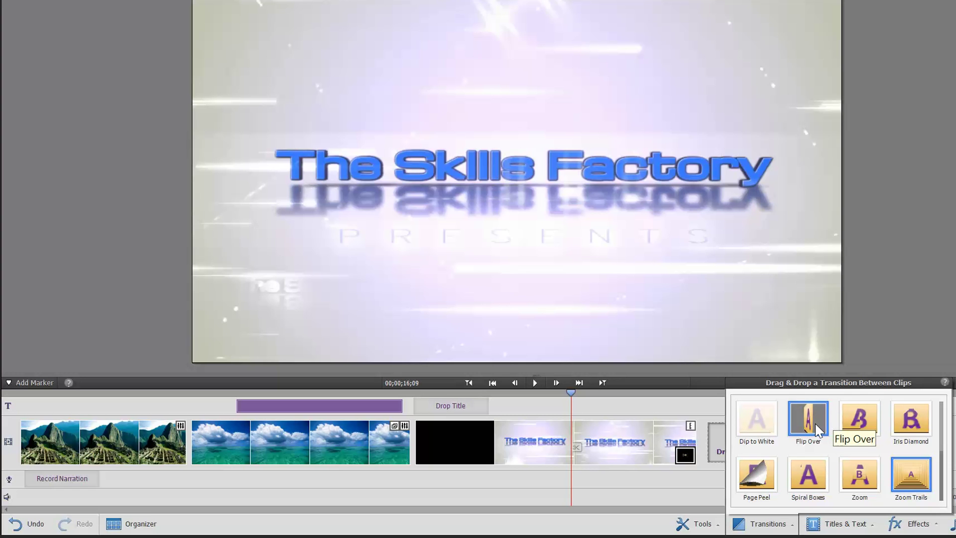
drag(815, 423, 188, 446)
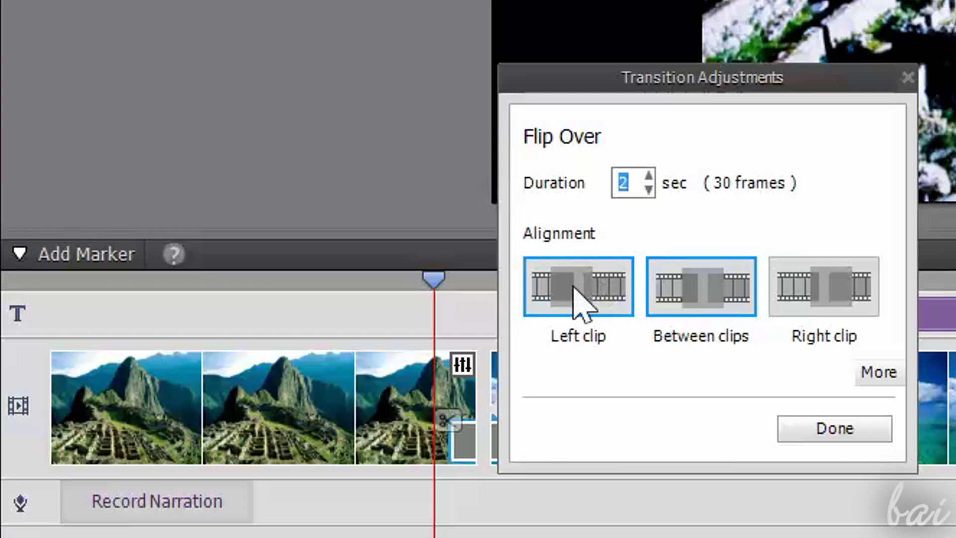
Align Flip Over to the left clip, center Fold Up between clips, then return to the ocean clip
click(583, 290)
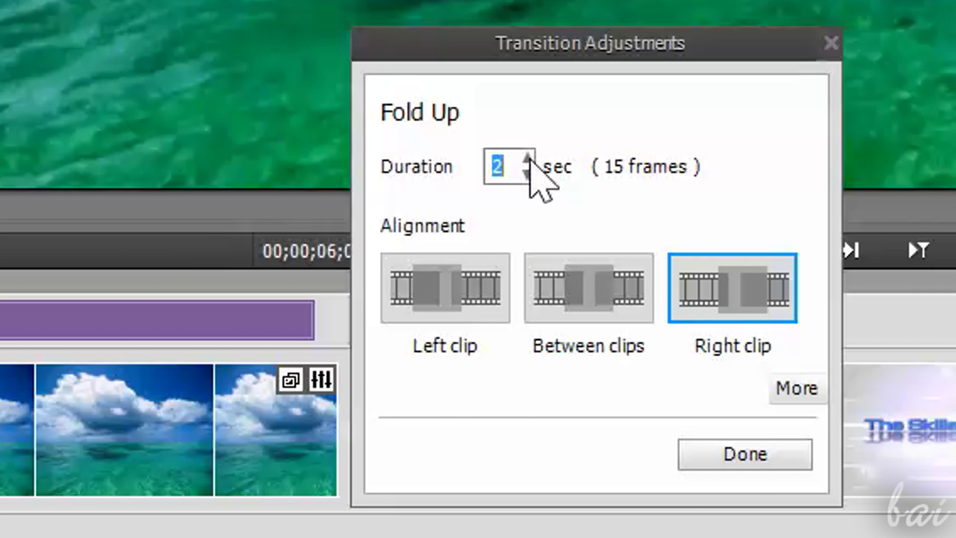
click(608, 319)
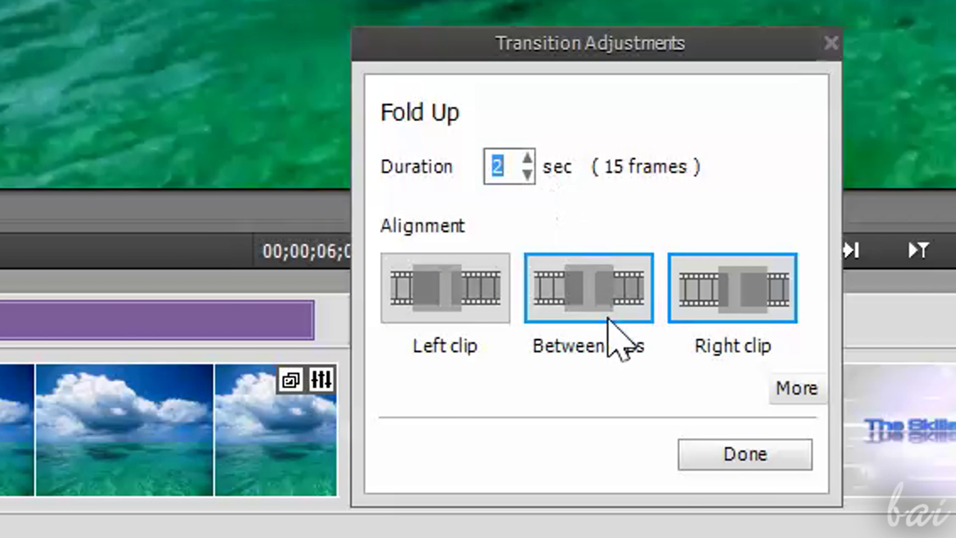
click(745, 454)
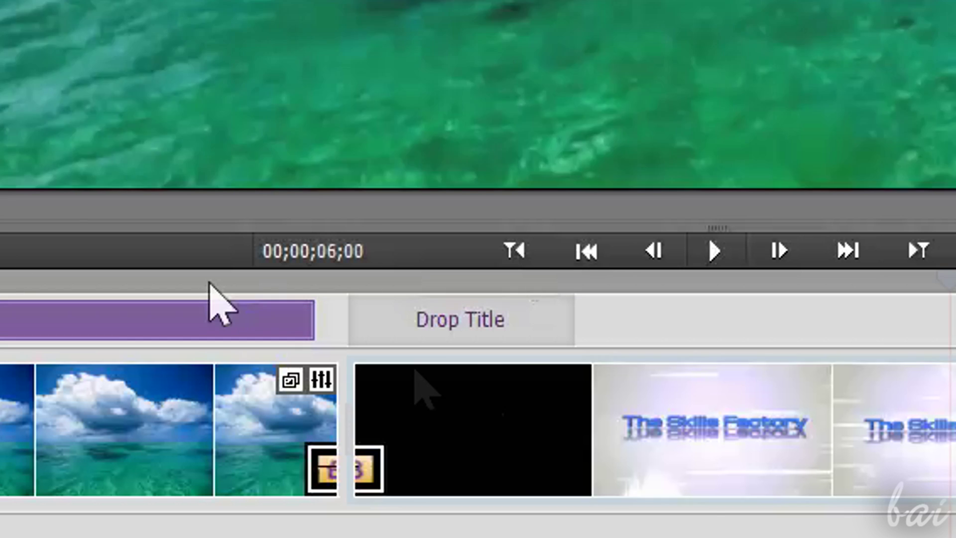
click(389, 491)
click(370, 481)
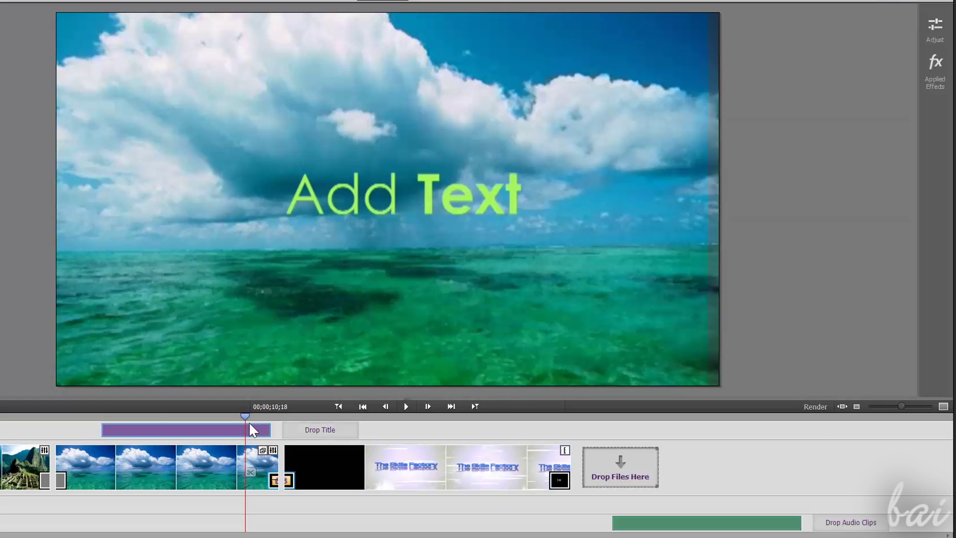
In the ocean clip's Motion effect, shift the picture upward and set Rotation to 0
click(936, 70)
click(148, 477)
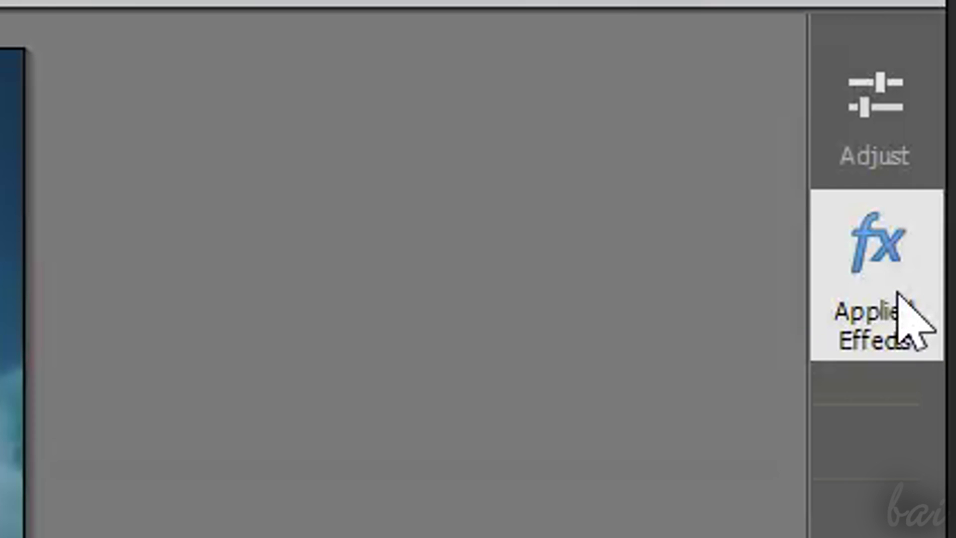
click(900, 294)
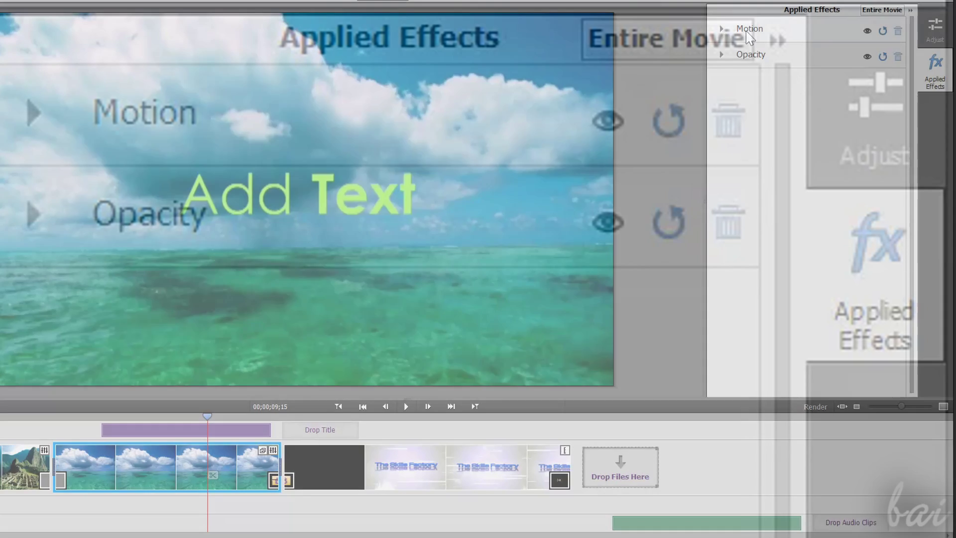
click(131, 122)
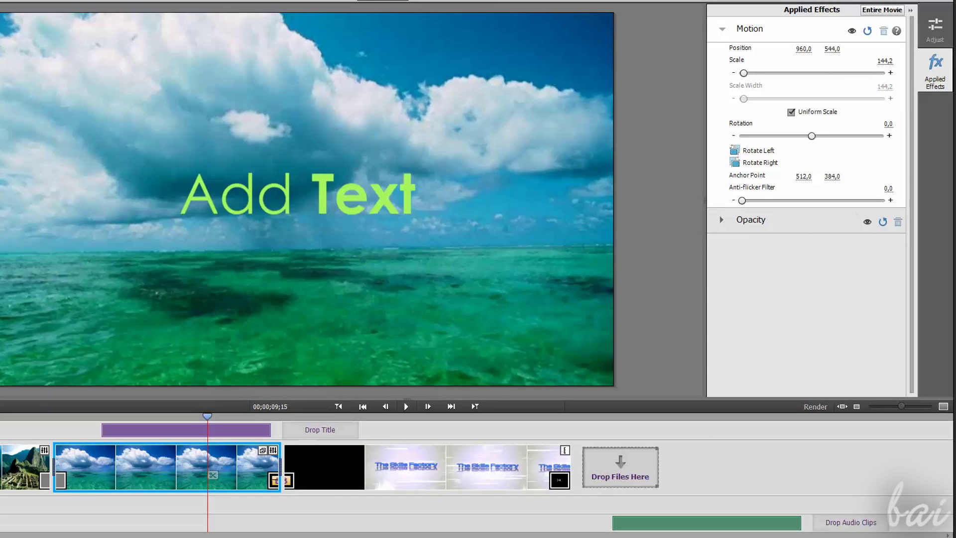
drag(833, 49, 715, 49)
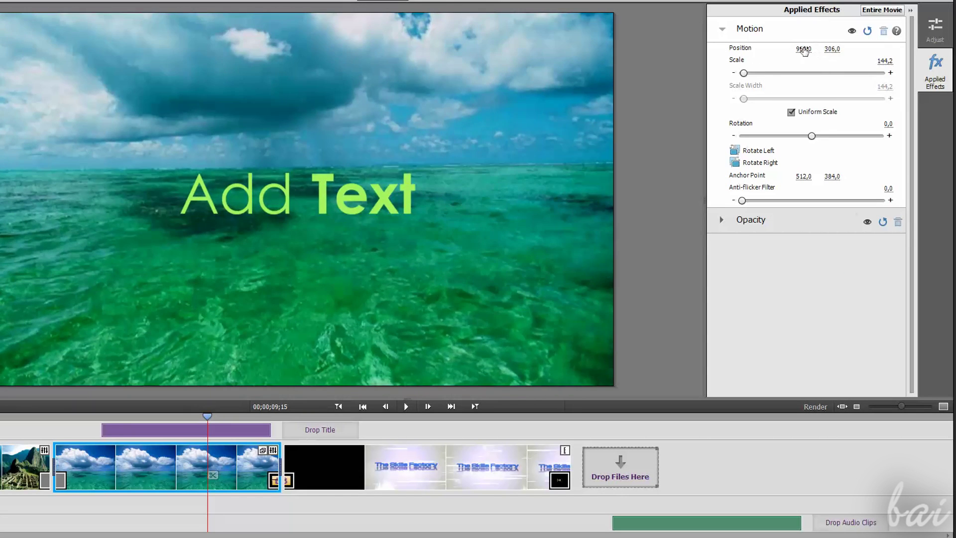
drag(804, 49, 827, 49)
drag(812, 136, 808, 136)
click(882, 123)
text(0)
key(Return)
Lower the ocean clip's Opacity to about 54% to darken it
click(725, 29)
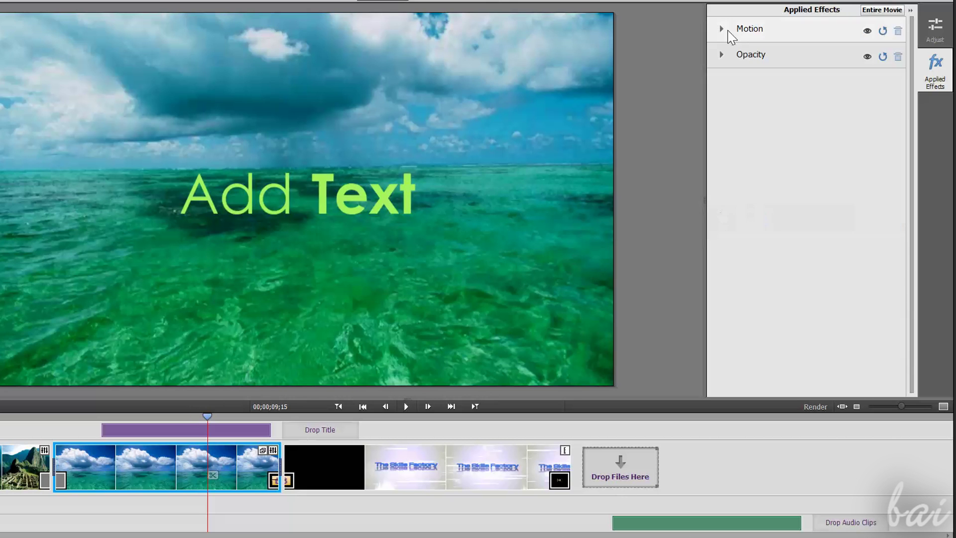
click(725, 59)
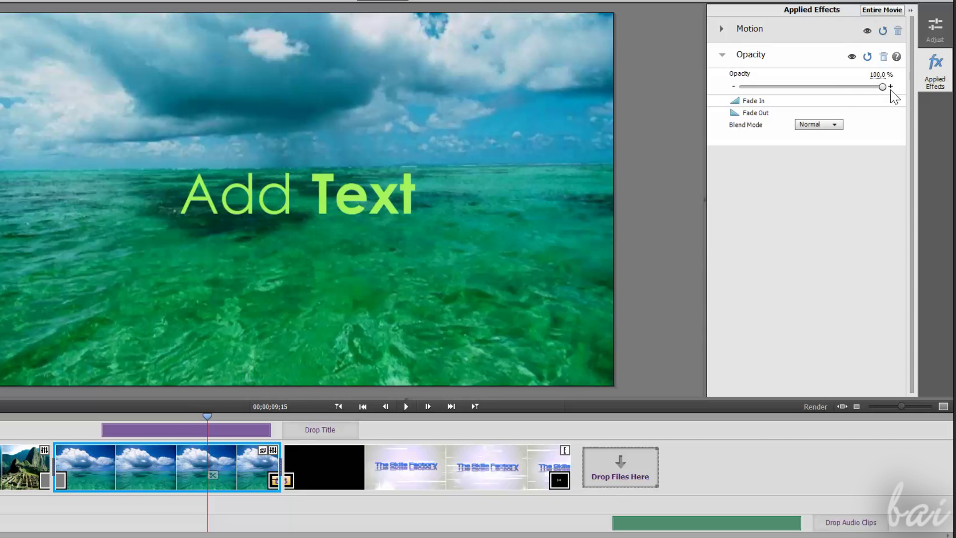
mouse_move(863, 87)
mouse_down()
mouse_move(797, 87)
mouse_move(860, 98)
mouse_up()
Restore the ocean clip's opacity and apply a strong Gaussian Blur to it
click(779, 58)
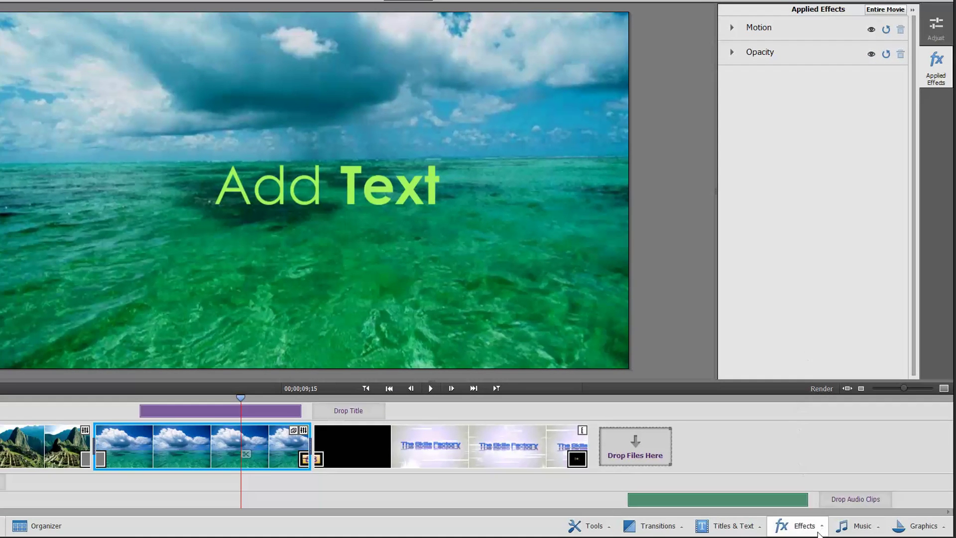
click(817, 531)
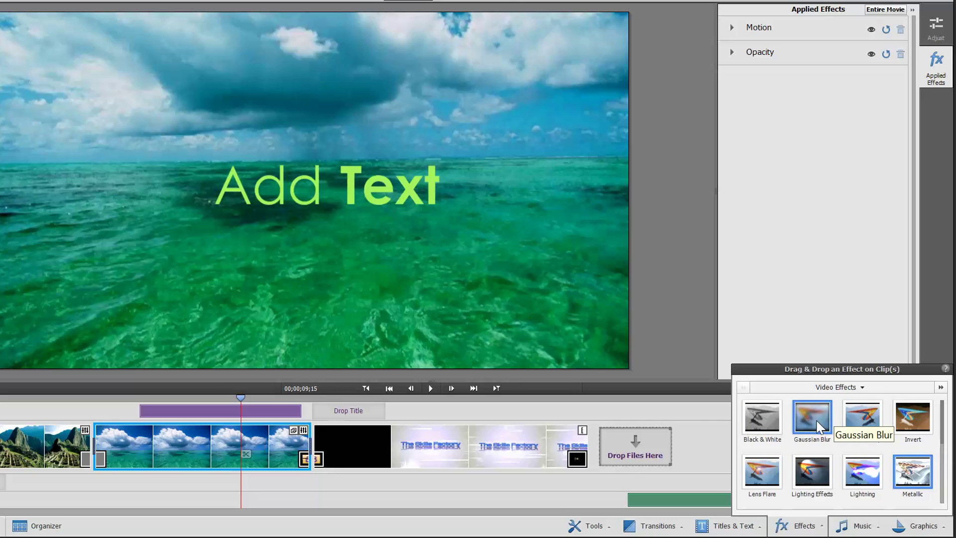
drag(818, 427, 615, 382)
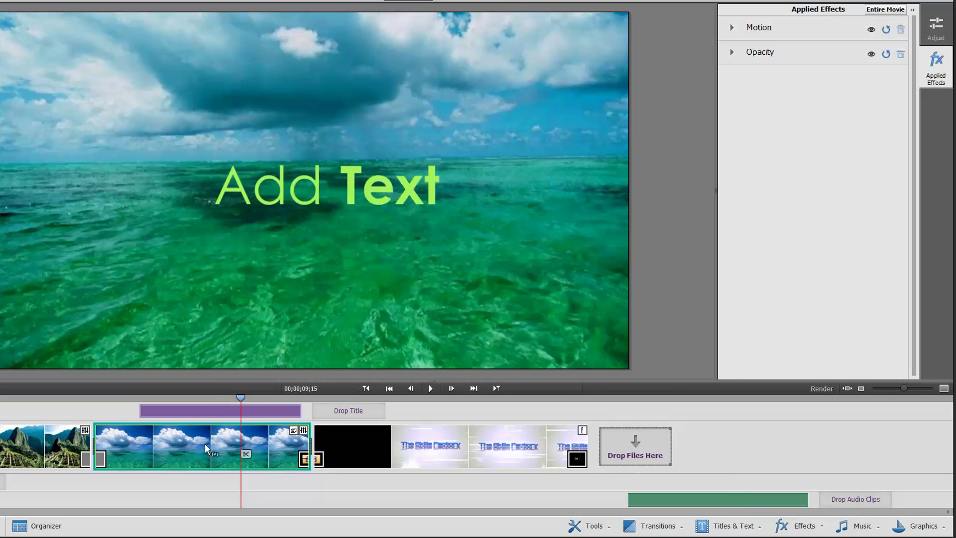
drag(202, 447, 203, 447)
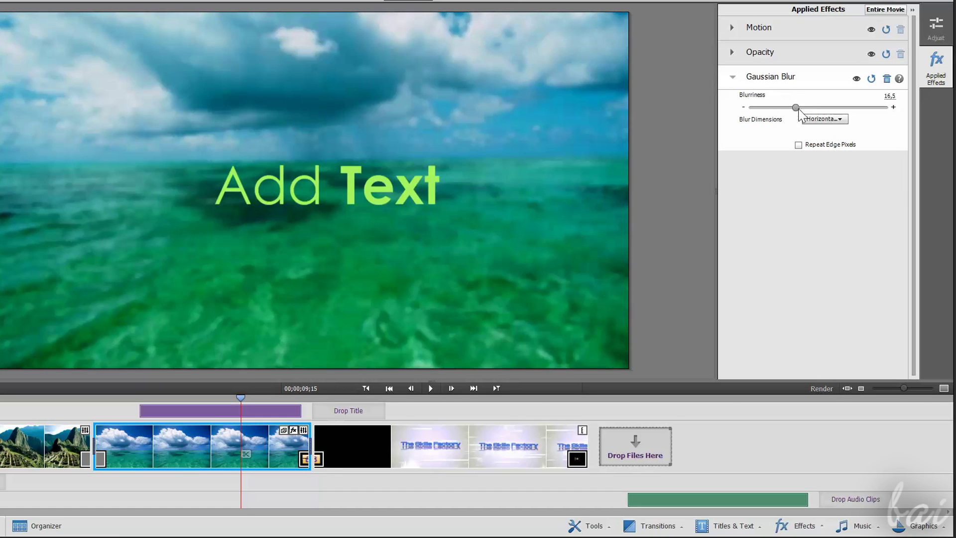
drag(799, 111, 869, 114)
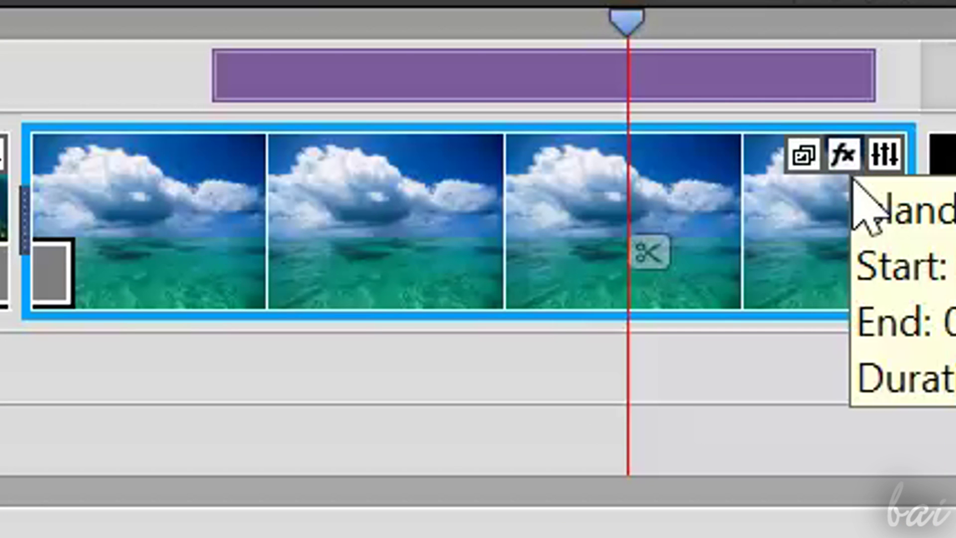
Compare the blur on and off, then delete the Gaussian Blur effect
click(846, 164)
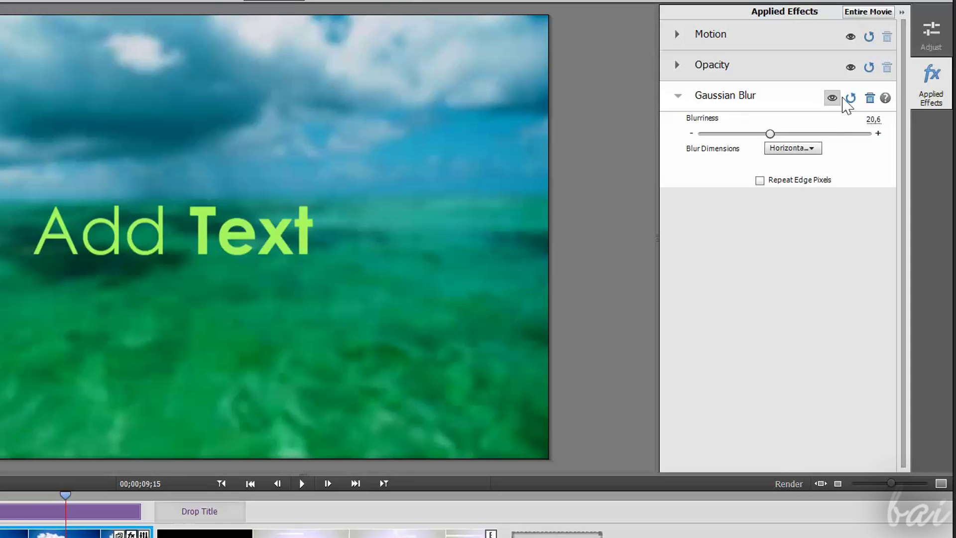
click(833, 98)
click(833, 98)
click(833, 98)
click(833, 98)
click(852, 98)
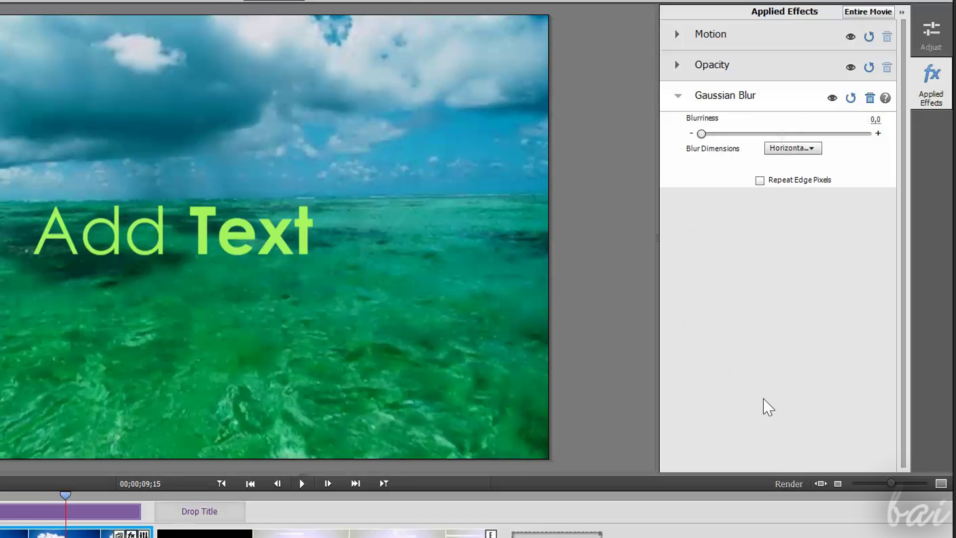
key(ctrl+z)
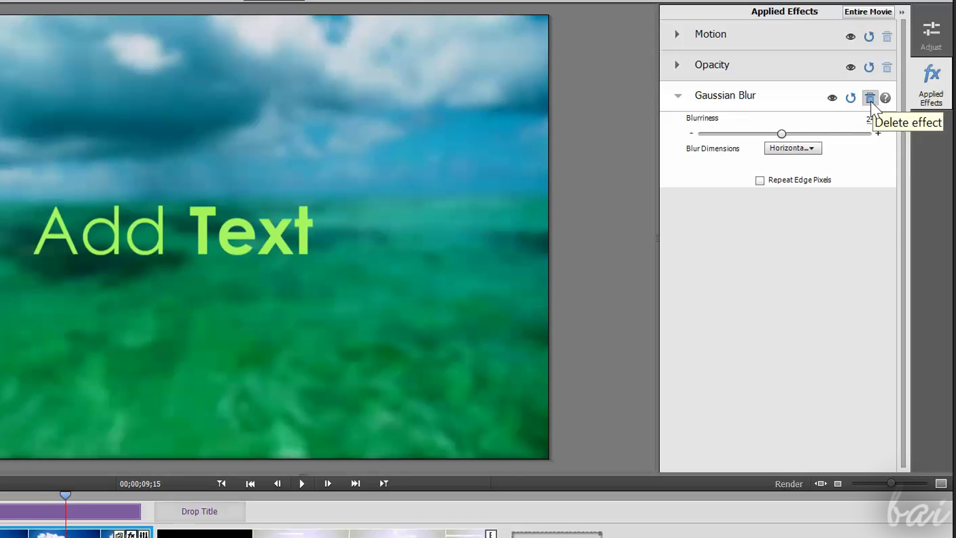
click(870, 98)
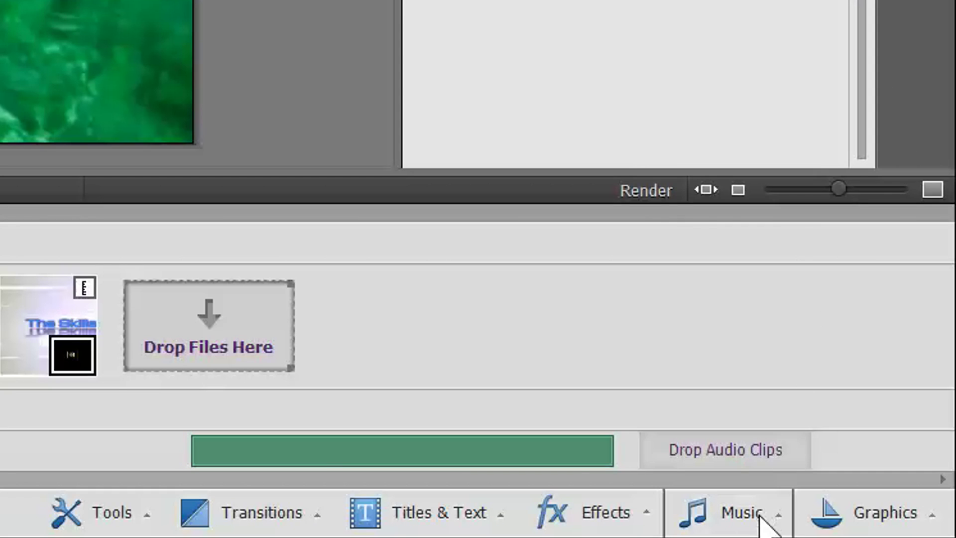
Browse Music, Graphics and Tools, try Freeze Frame and Pan & Zoom, and scrub to about six seconds
click(763, 518)
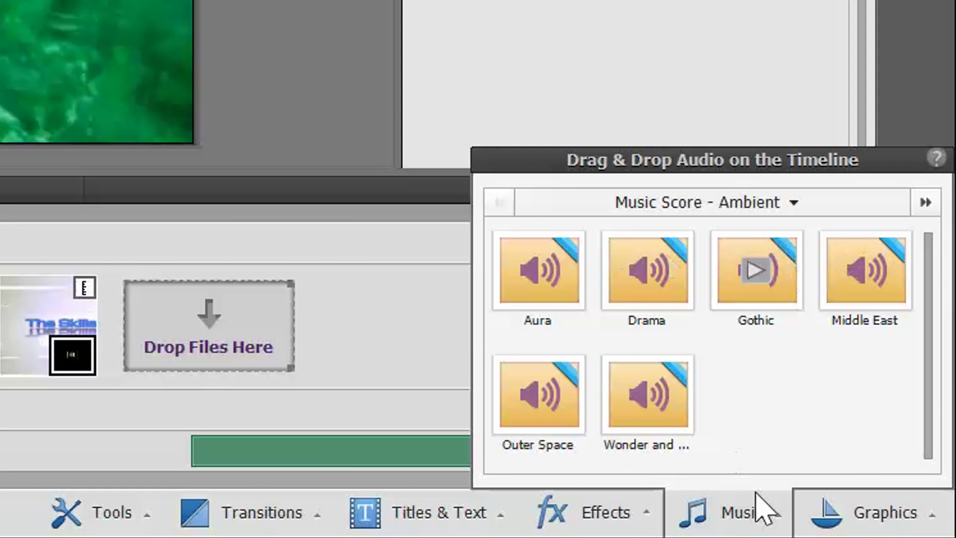
click(837, 512)
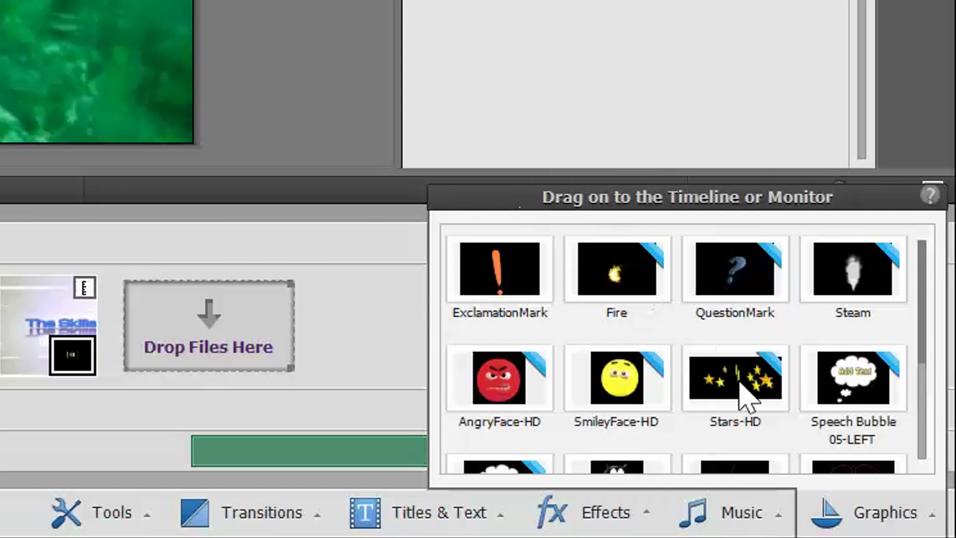
scroll(767, 383, down, 3)
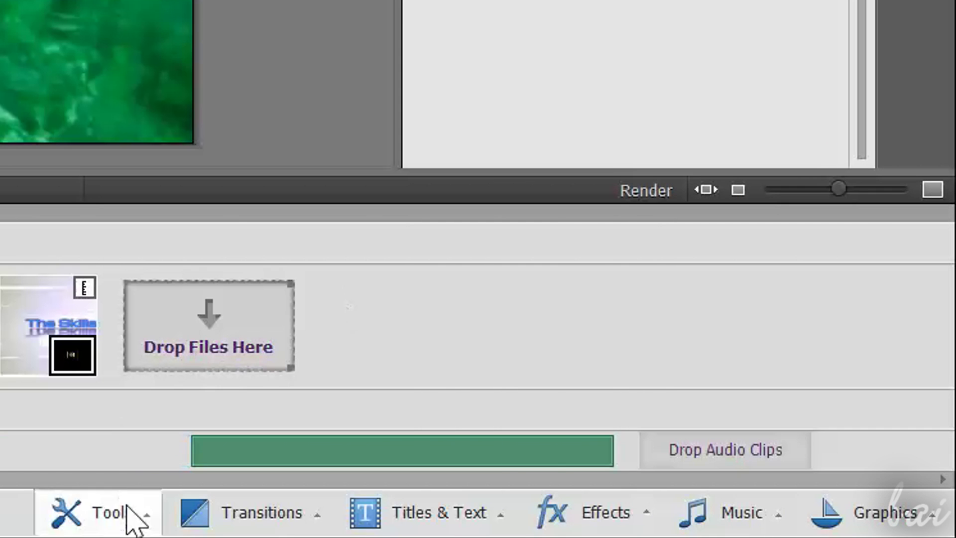
click(132, 518)
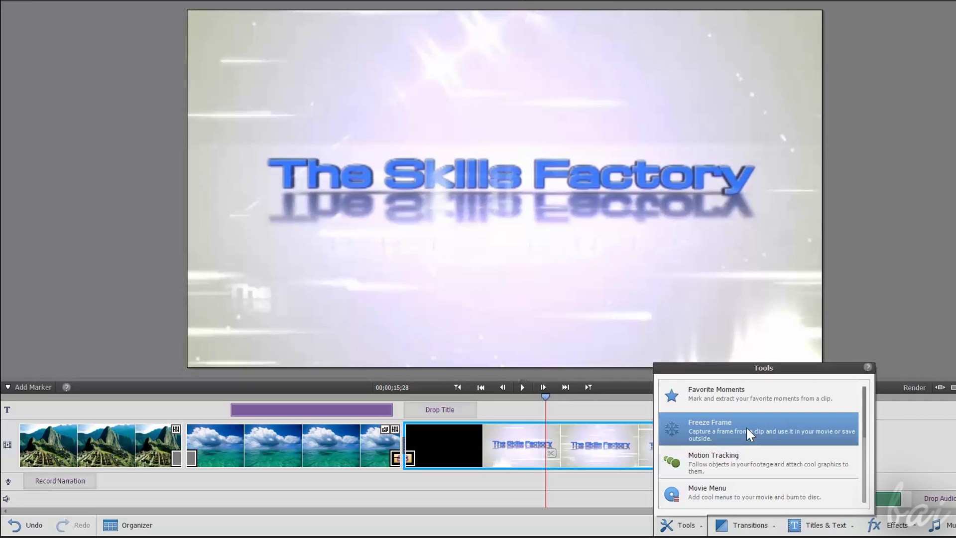
click(746, 427)
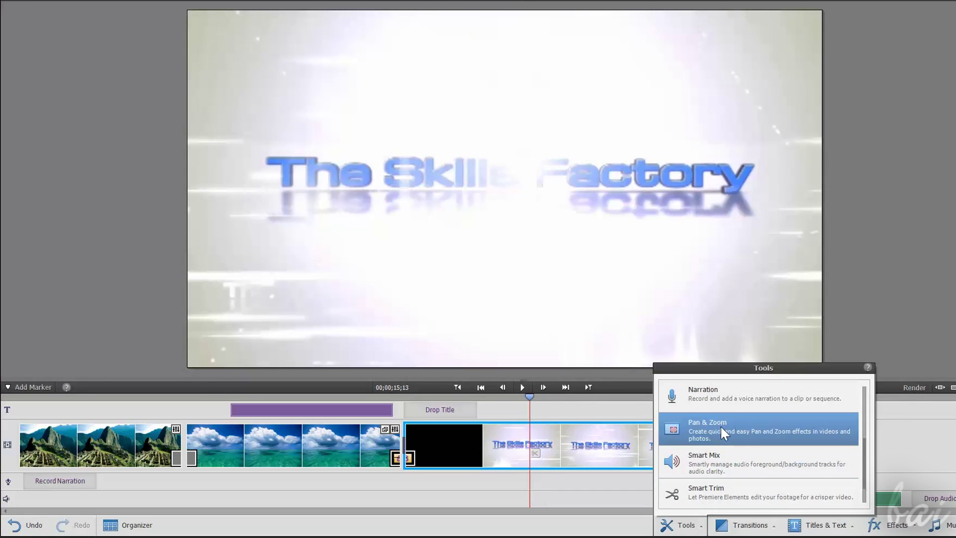
click(720, 426)
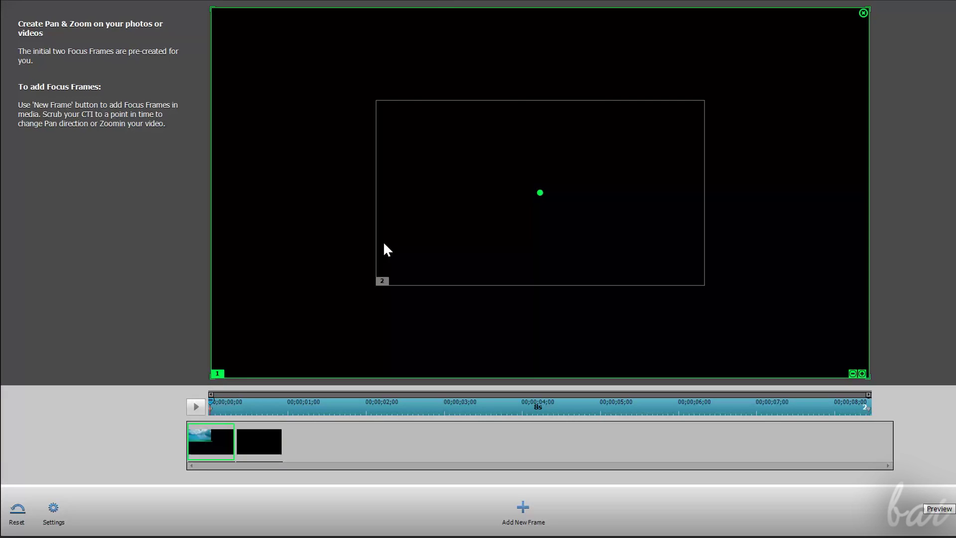
drag(214, 398, 615, 389)
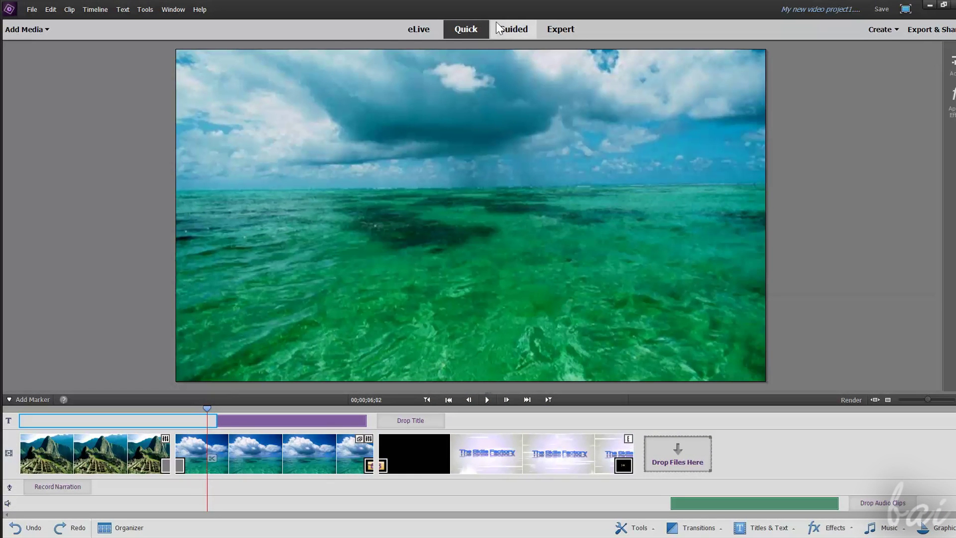
Follow the Guided 'Adding Title to your movie' walkthrough and drop Default Text into the movie
click(520, 32)
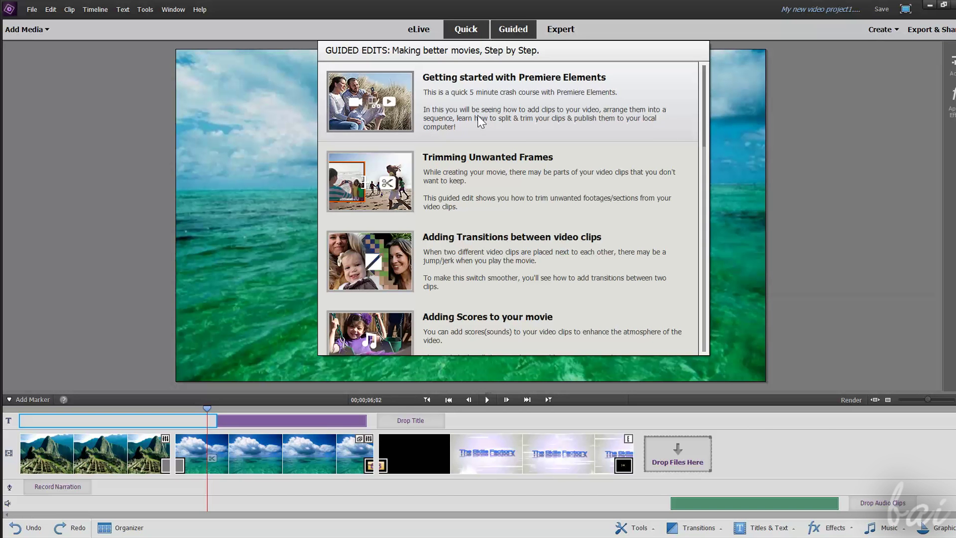
scroll(535, 234, down, 5)
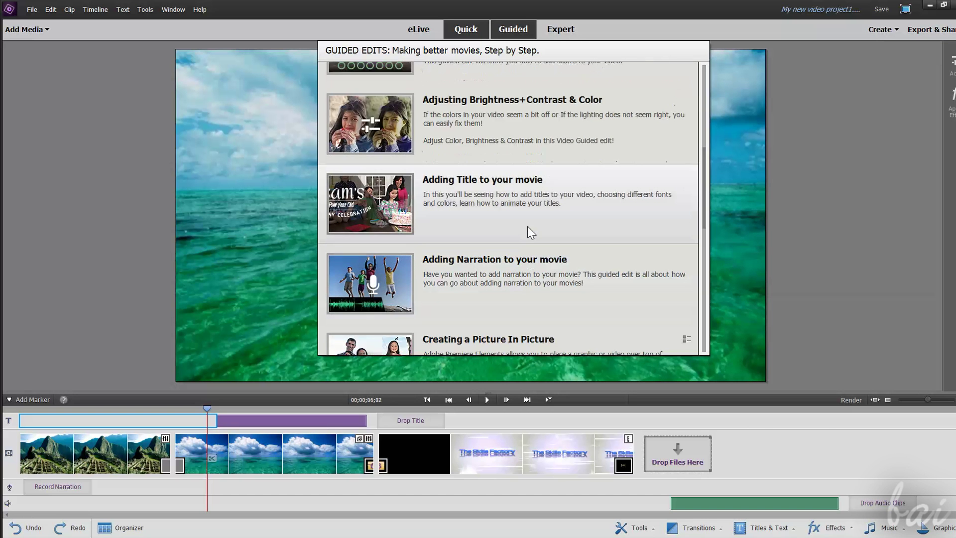
click(521, 220)
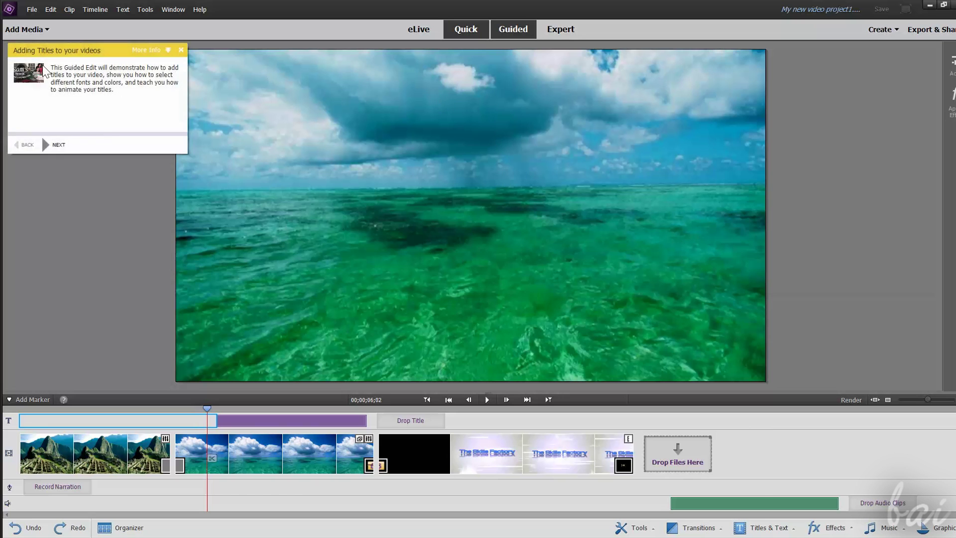
click(68, 143)
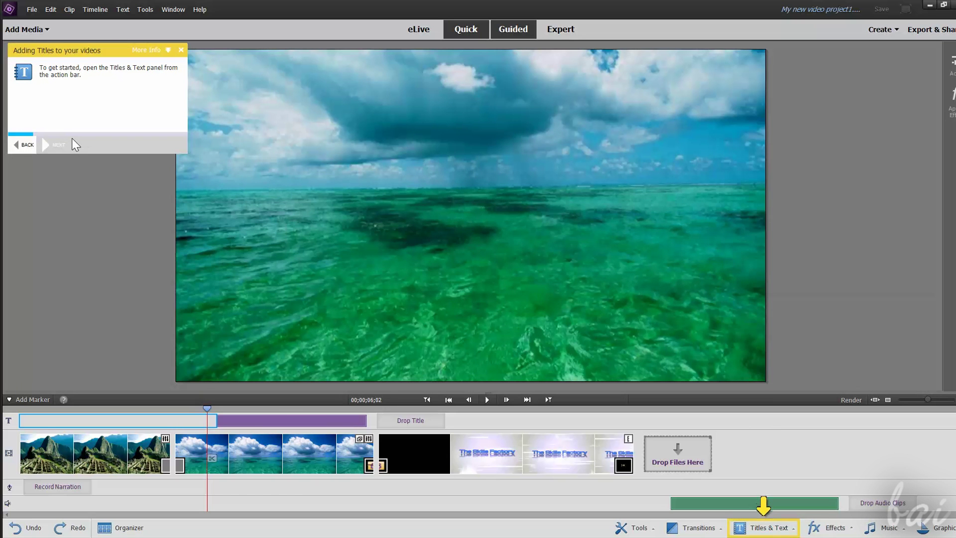
click(779, 533)
drag(788, 446, 587, 290)
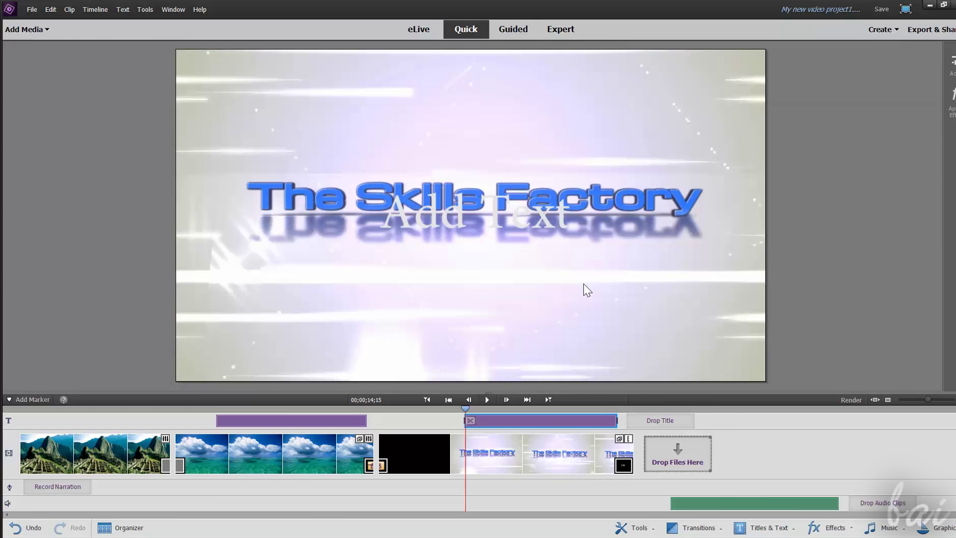
Cut the new Default Text title clip and return to the ocean clip
right_click(534, 422)
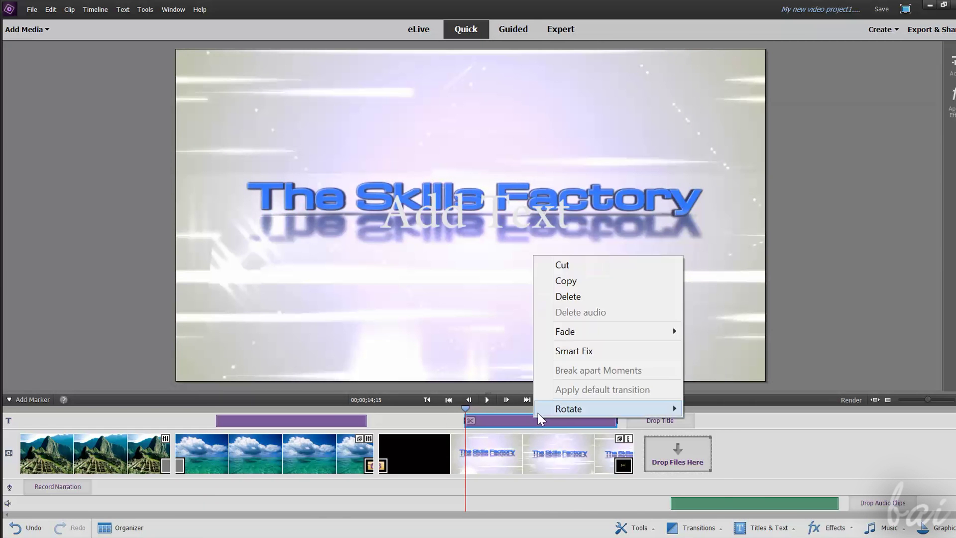
click(551, 273)
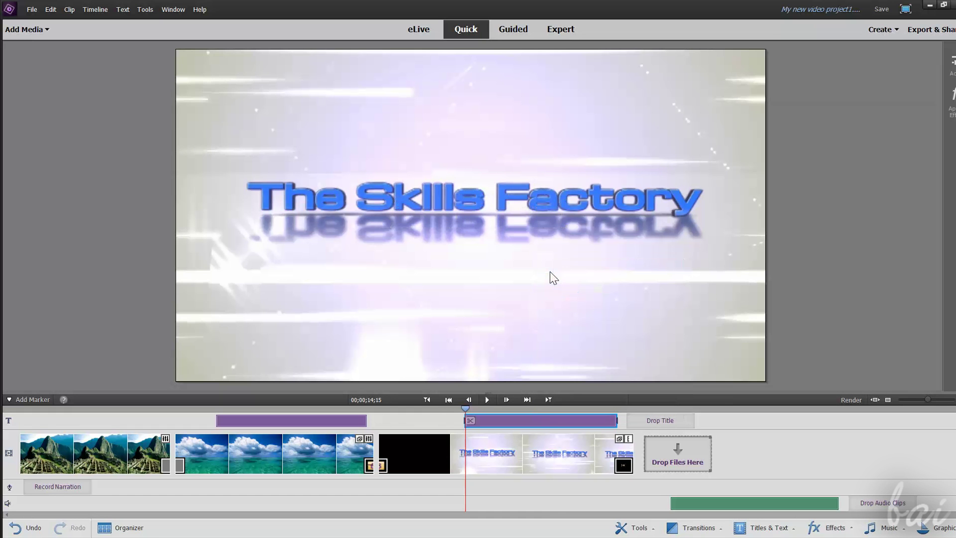
click(209, 420)
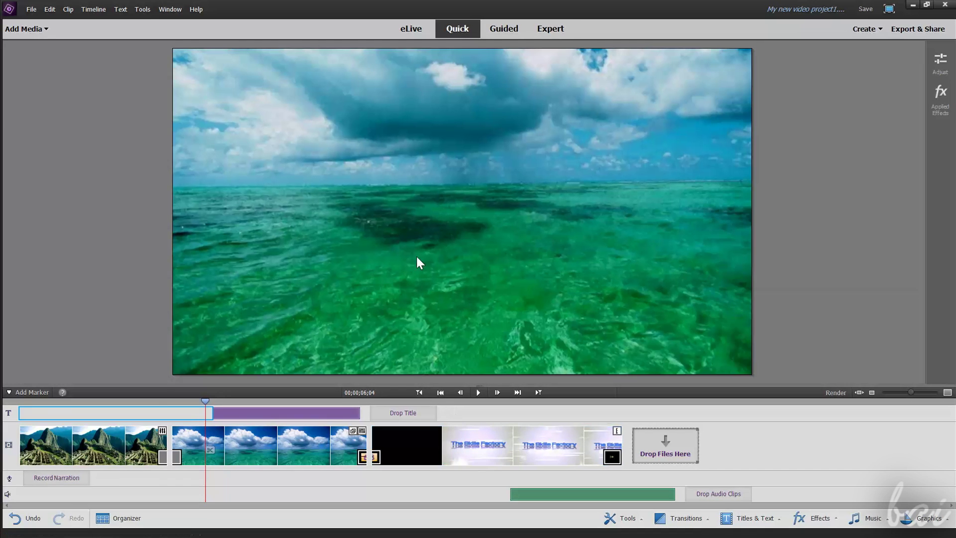
Switch to Expert view and scrub through the movie's opening seconds
click(546, 31)
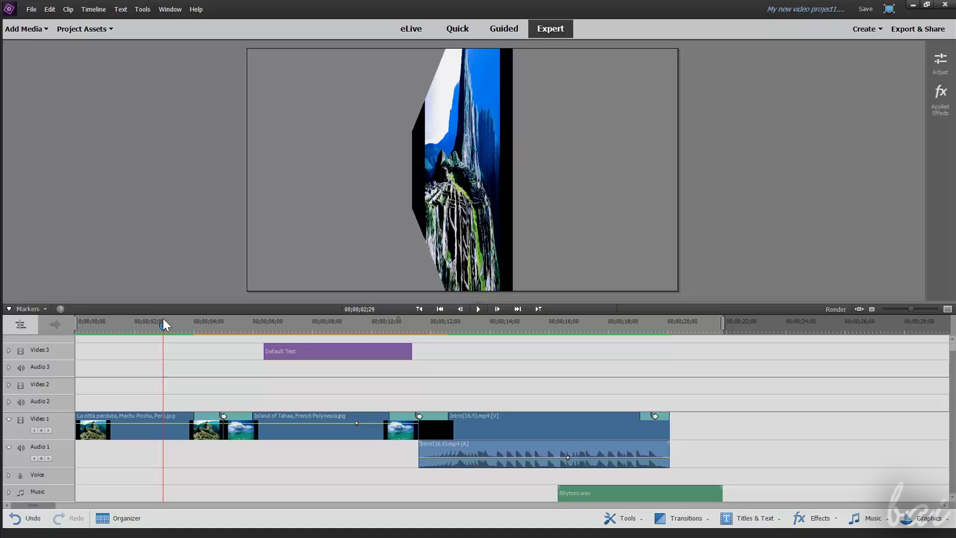
drag(162, 318, 267, 347)
Preview the intro transition, then show the Island of Tahaa clip's applied adjustments
drag(375, 350, 454, 378)
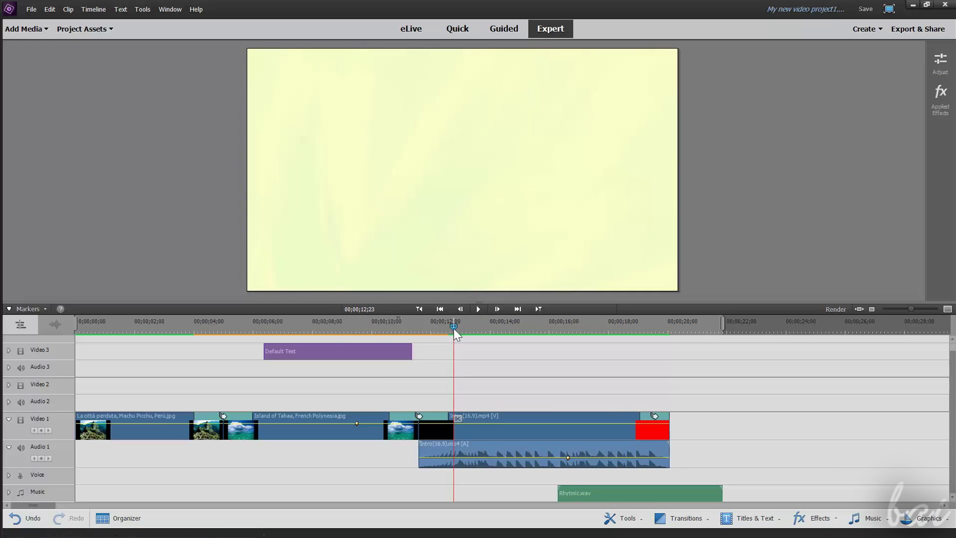
drag(453, 328, 333, 333)
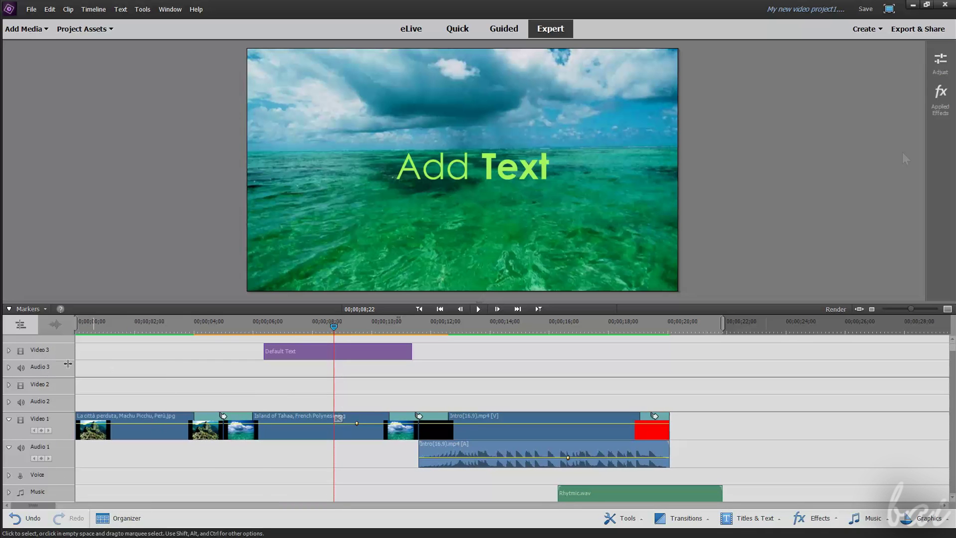
click(928, 69)
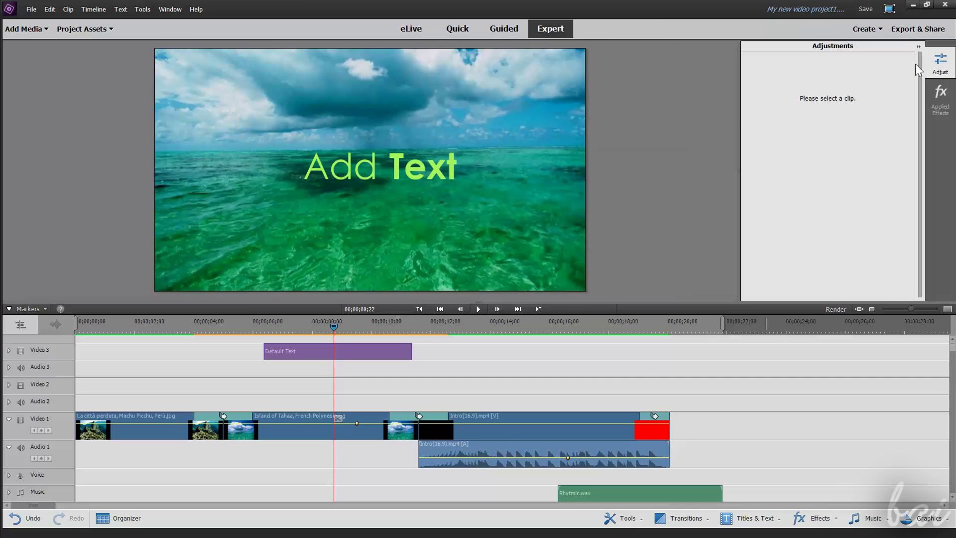
click(503, 434)
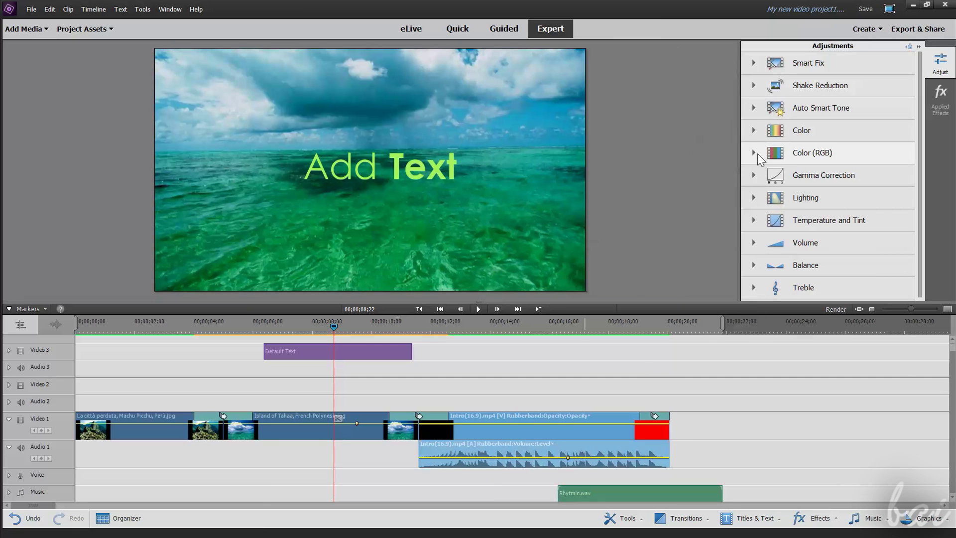
click(385, 436)
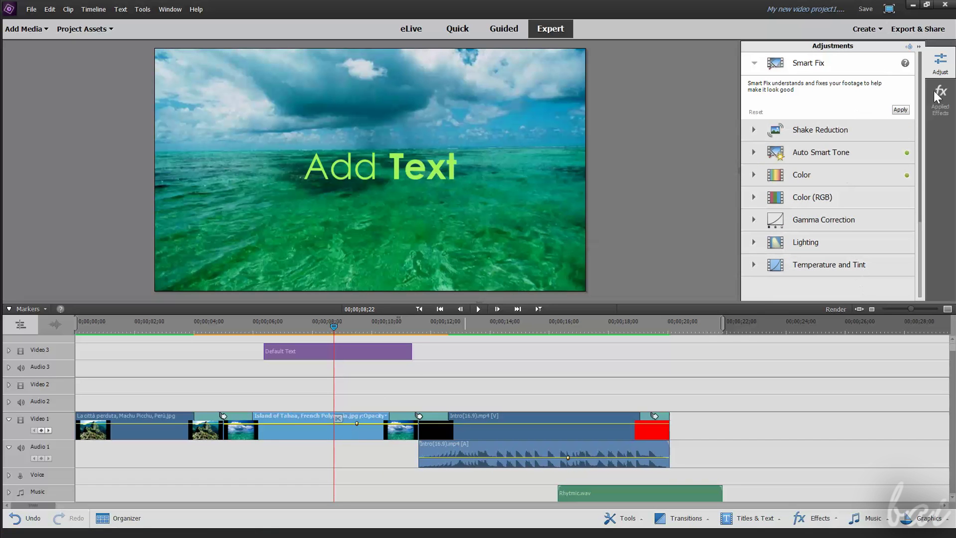
click(948, 106)
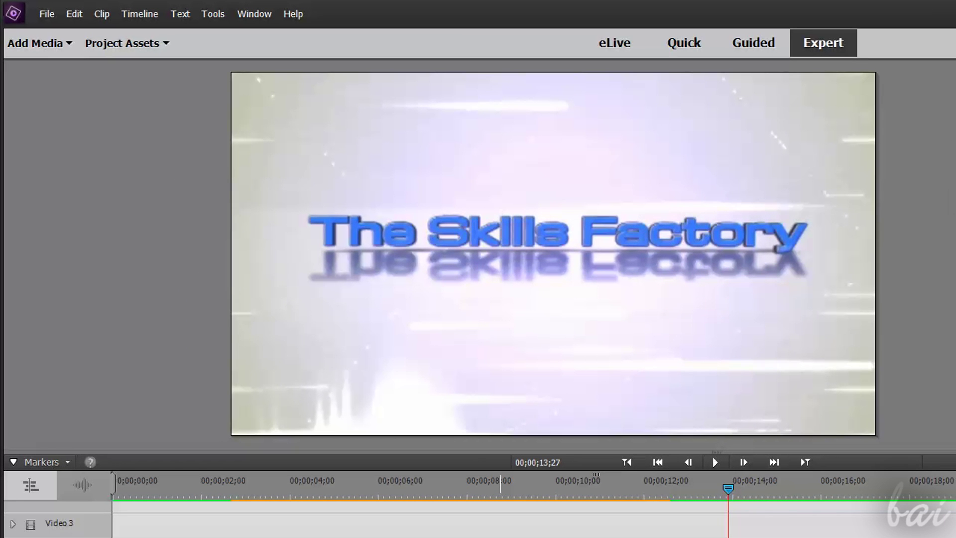
Save the project as tut.prel on the Desktop and move the Default Text title to Video 2
click(37, 14)
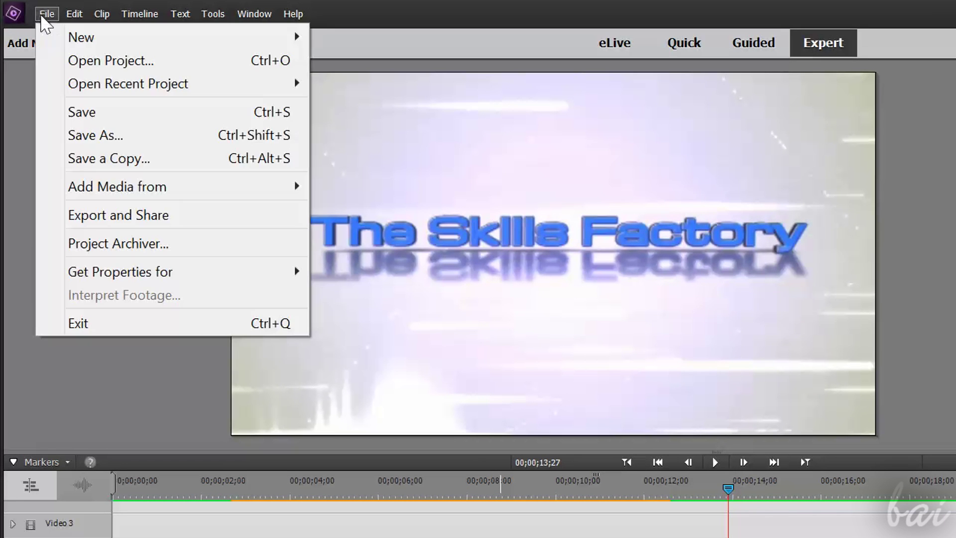
click(120, 143)
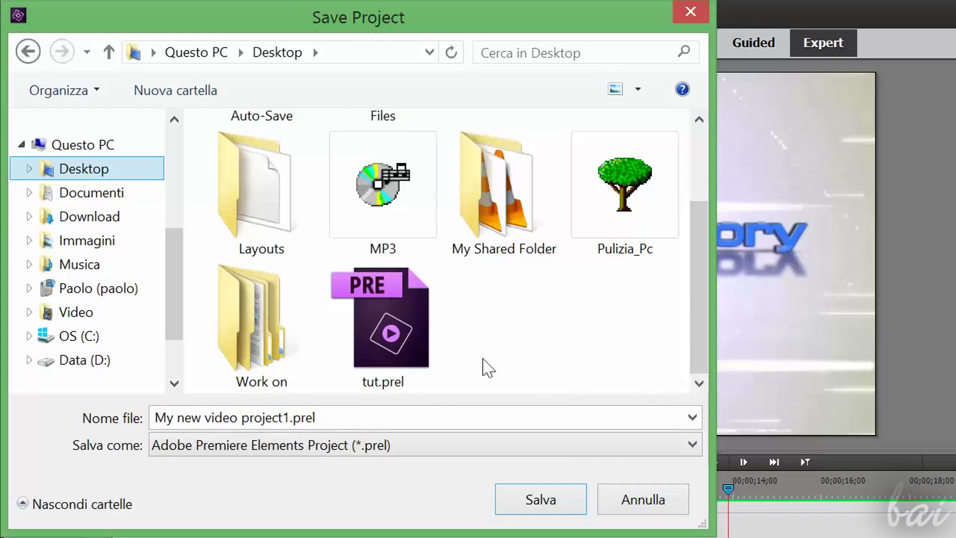
click(438, 352)
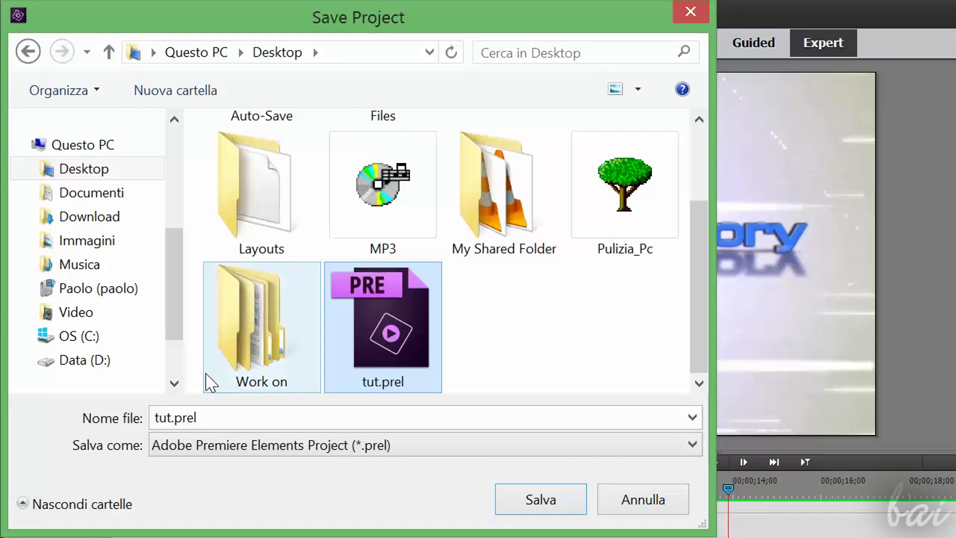
mouse_move(208, 372)
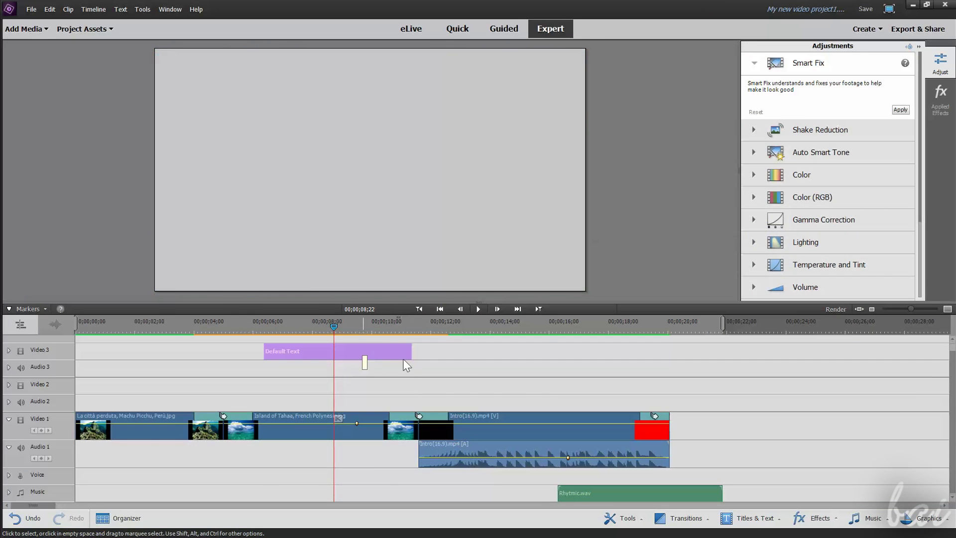
drag(403, 359, 256, 382)
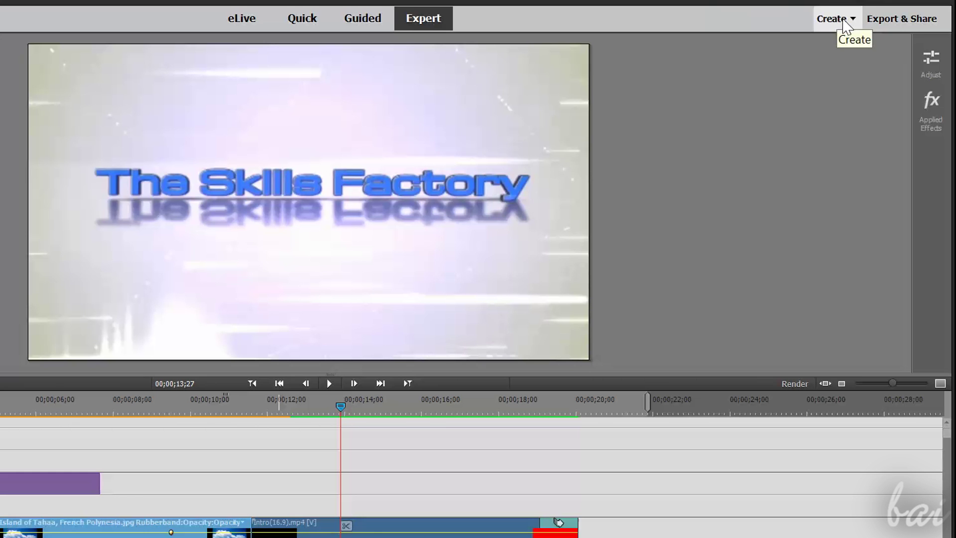
click(949, 25)
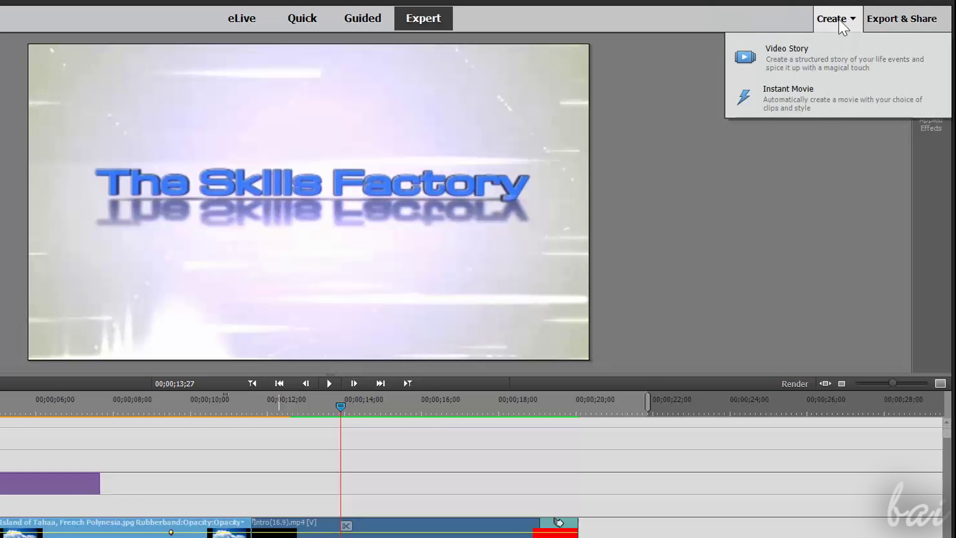
click(920, 20)
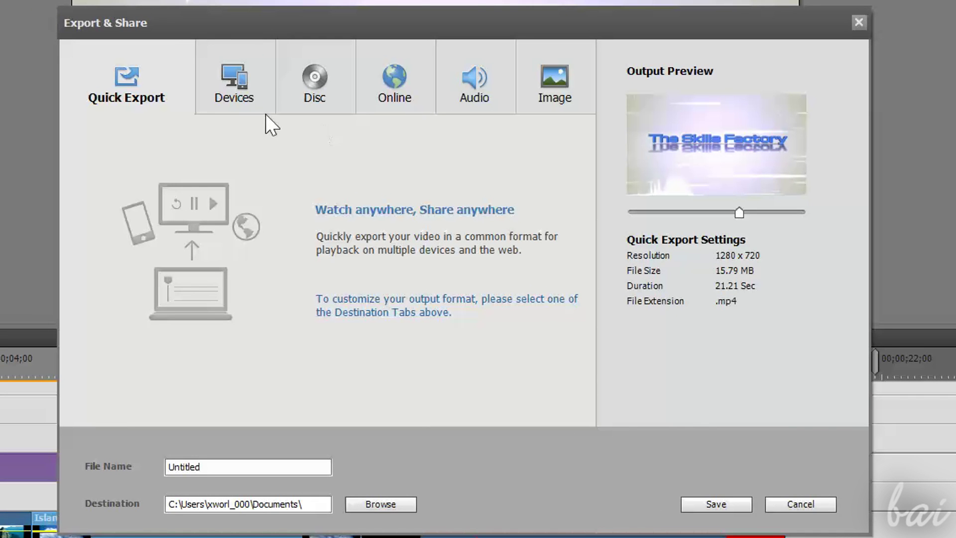
click(267, 92)
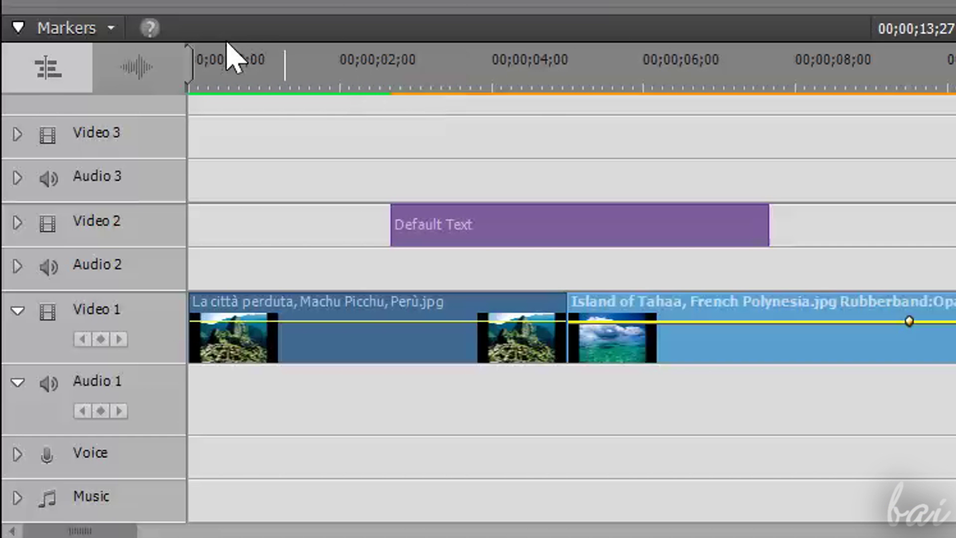
Set the work area from 00;00;02;20 to 00;00;07;20 over the Default Text title
drag(188, 64, 391, 92)
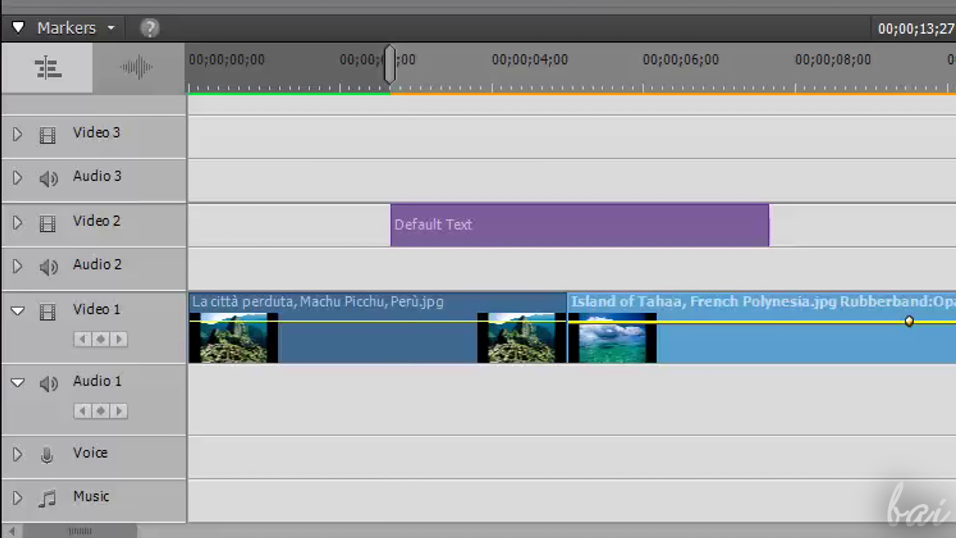
drag(954, 74, 764, 79)
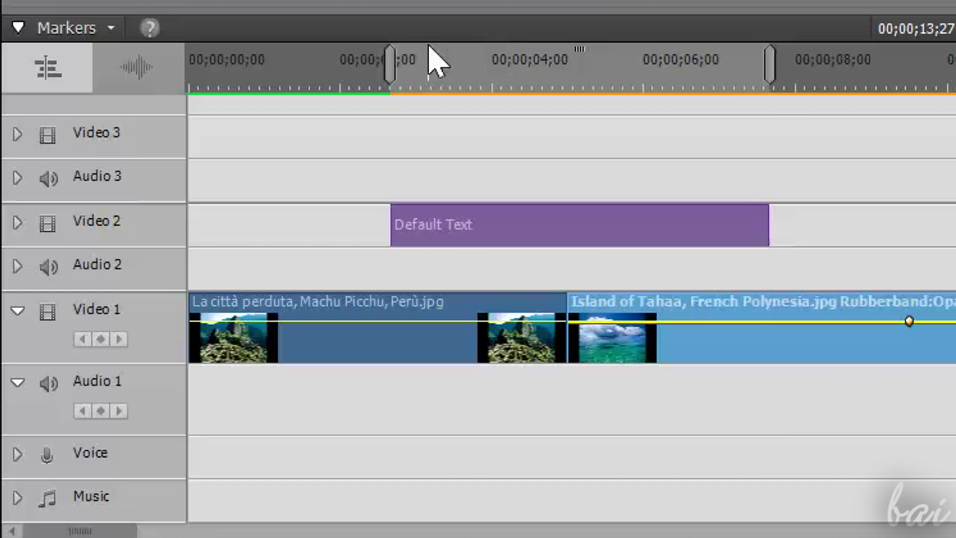
mouse_move(730, 85)
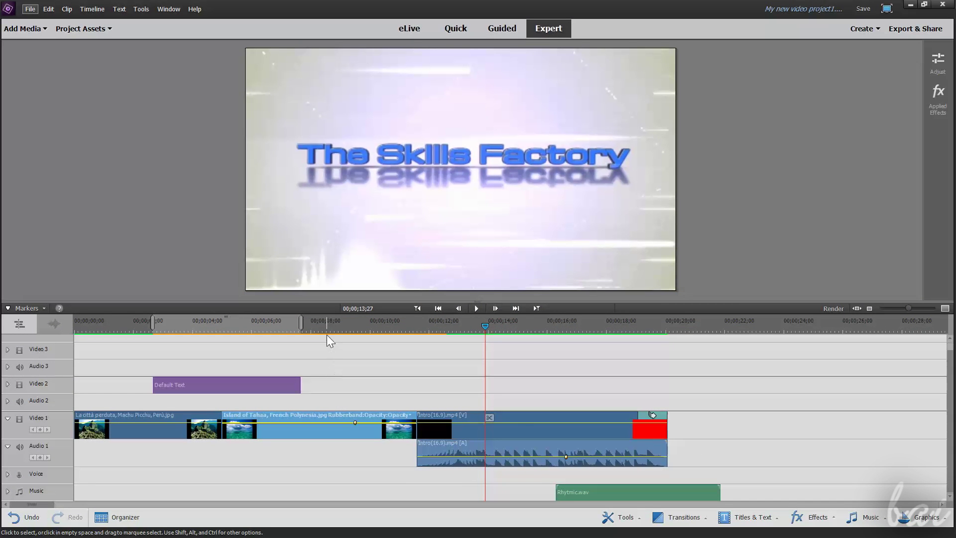
mouse_move(327, 328)
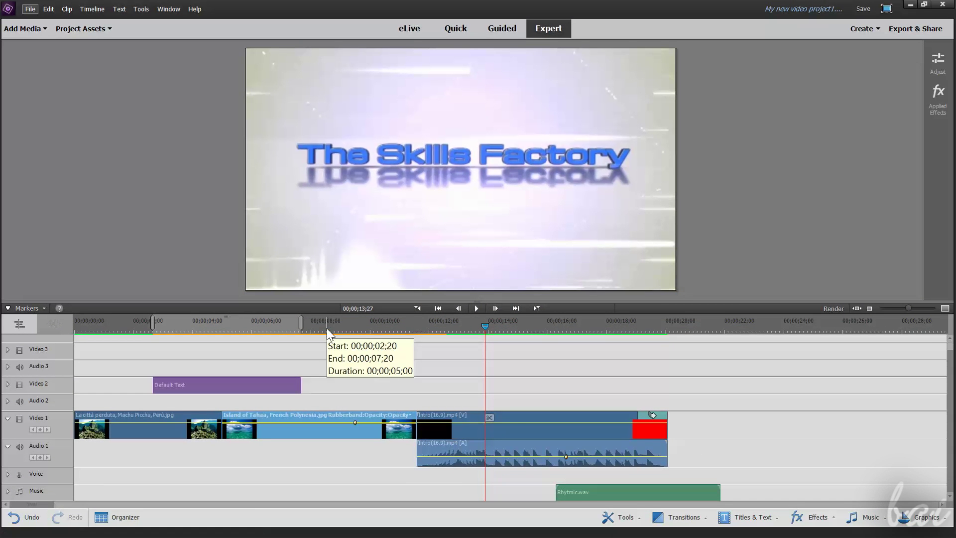